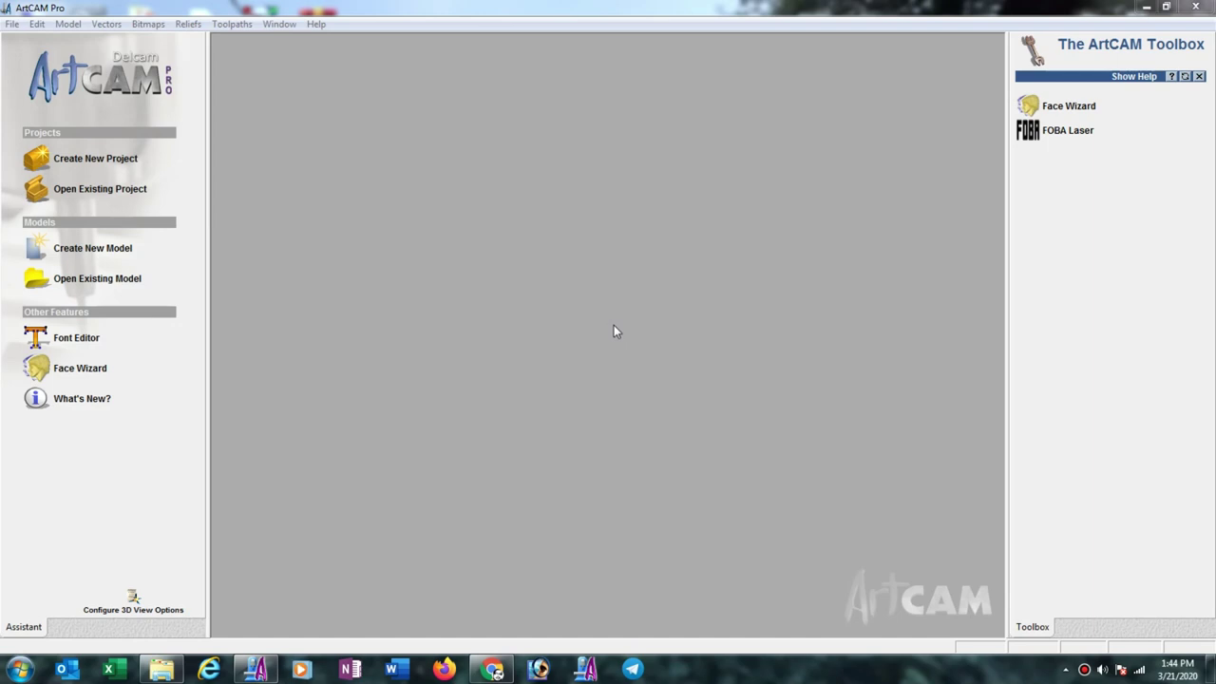
Step: Start a new 12 x 12 inch model with resolution lowered to 1608 x 1608 points
left_click(114, 249)
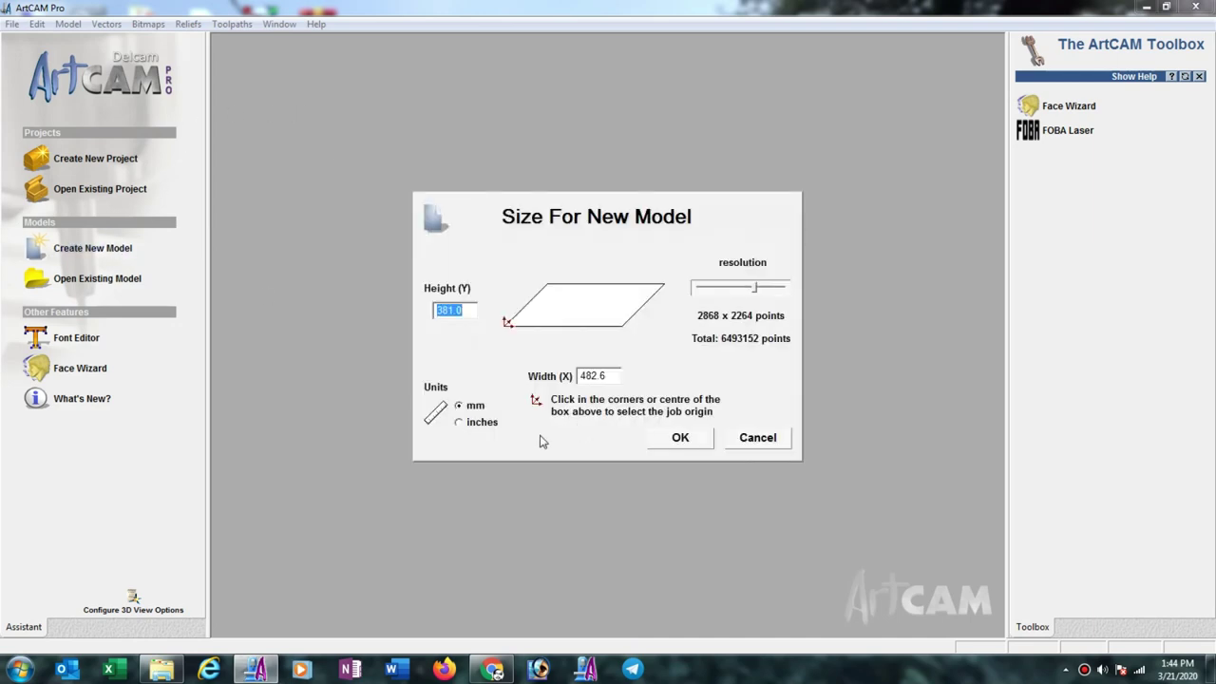
left_click(461, 425)
left_click_drag(614, 376, 531, 385)
type("12")
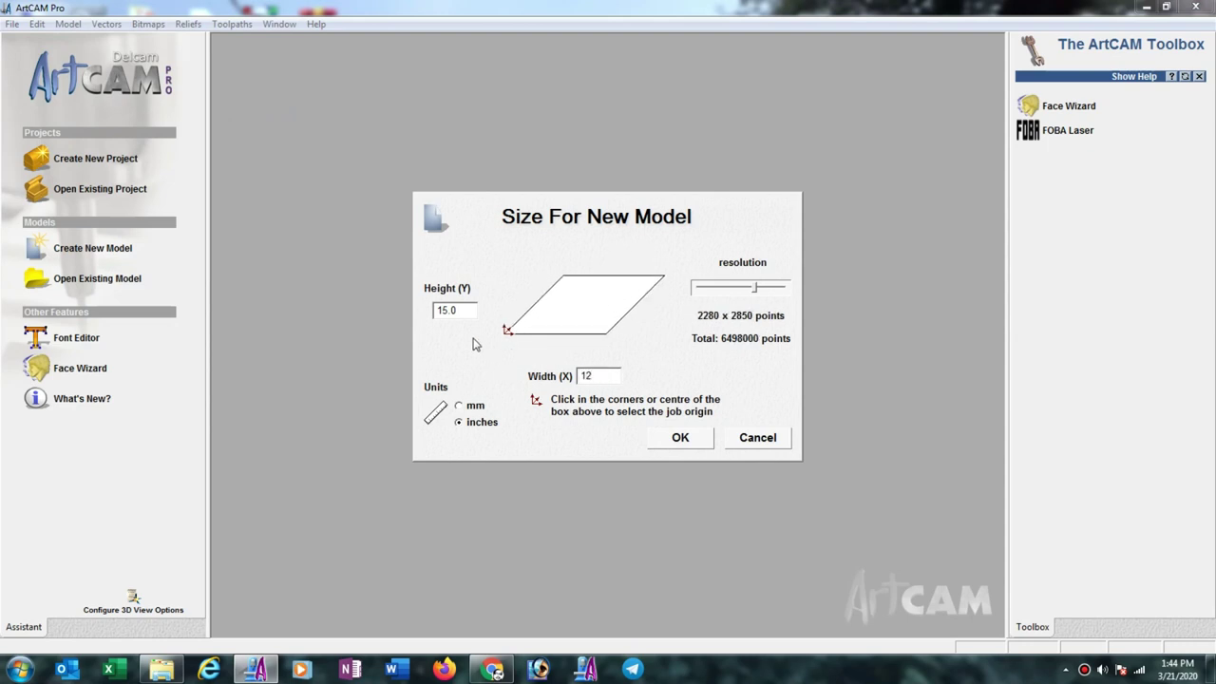
left_click_drag(465, 310, 420, 323)
type("1")
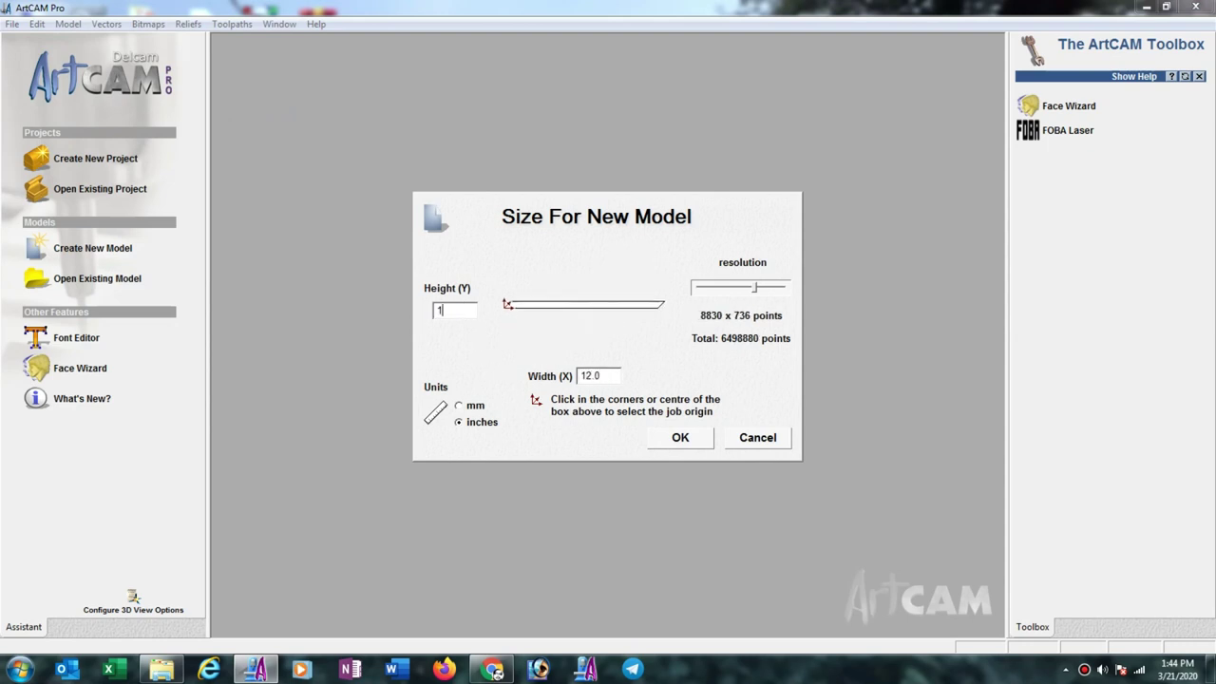
type("2")
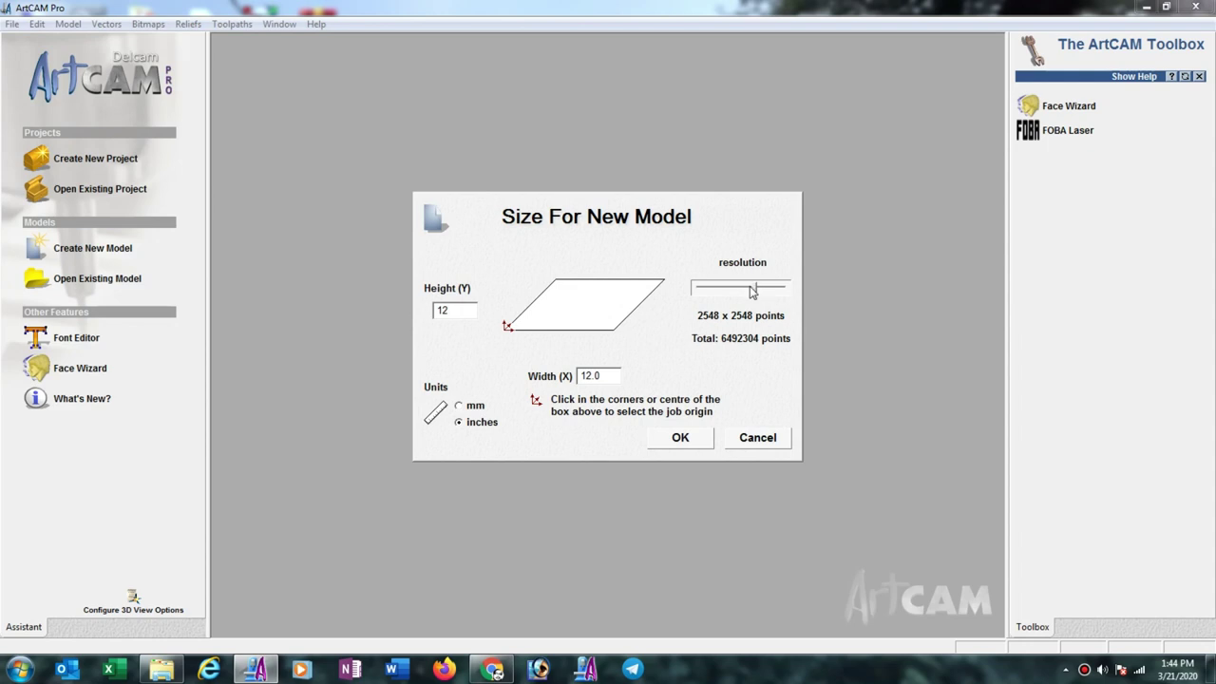
mouse_move(754, 288)
left_mouse_down()
mouse_move(733, 296)
mouse_move(740, 287)
left_mouse_up()
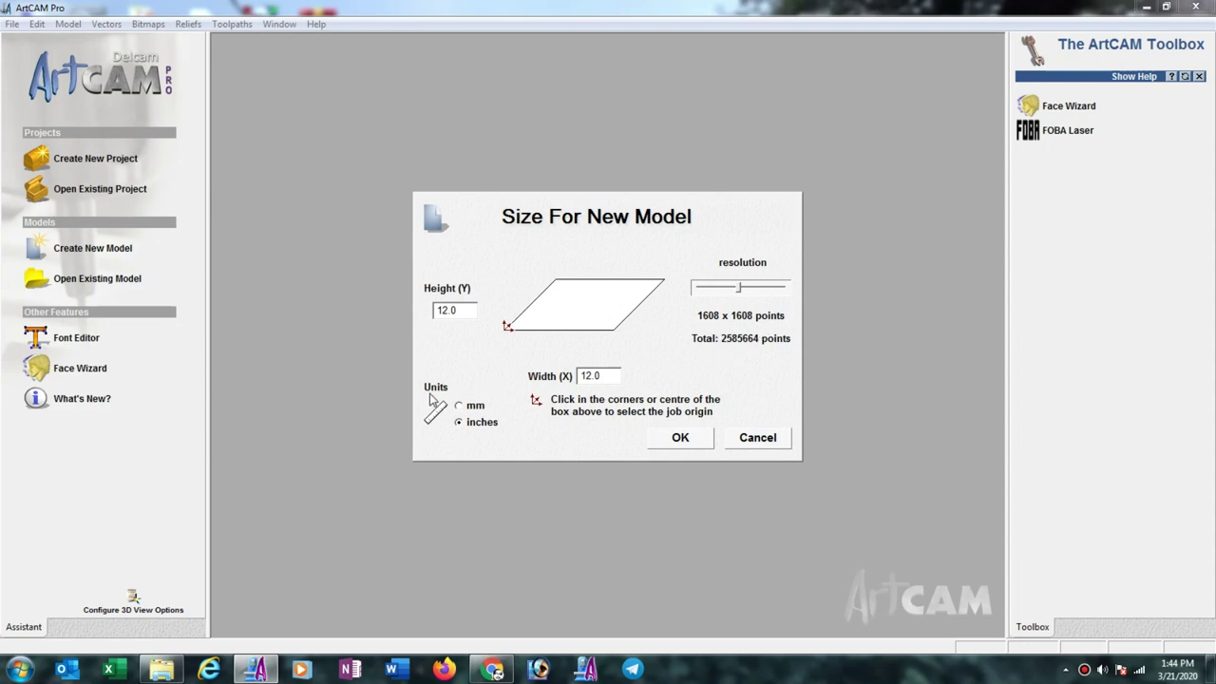
left_click(463, 408)
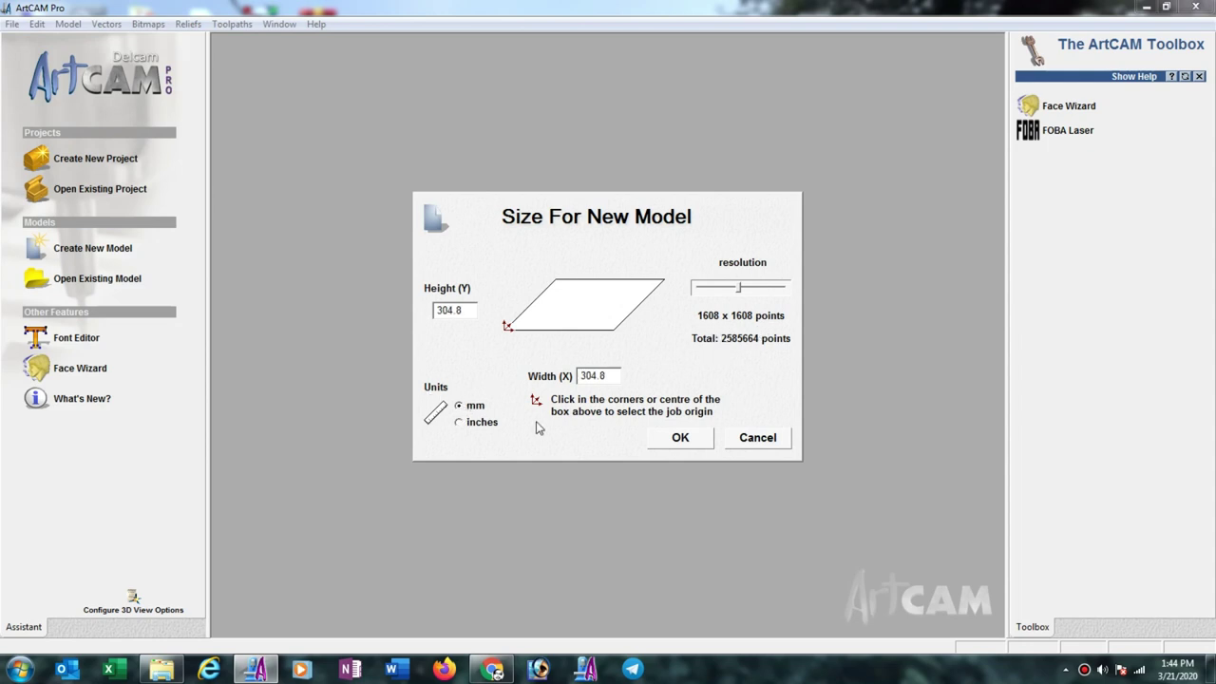
Step: Create the blank model, tile the 2D and 3D views vertically, and tilt the 3D view
left_click(669, 440)
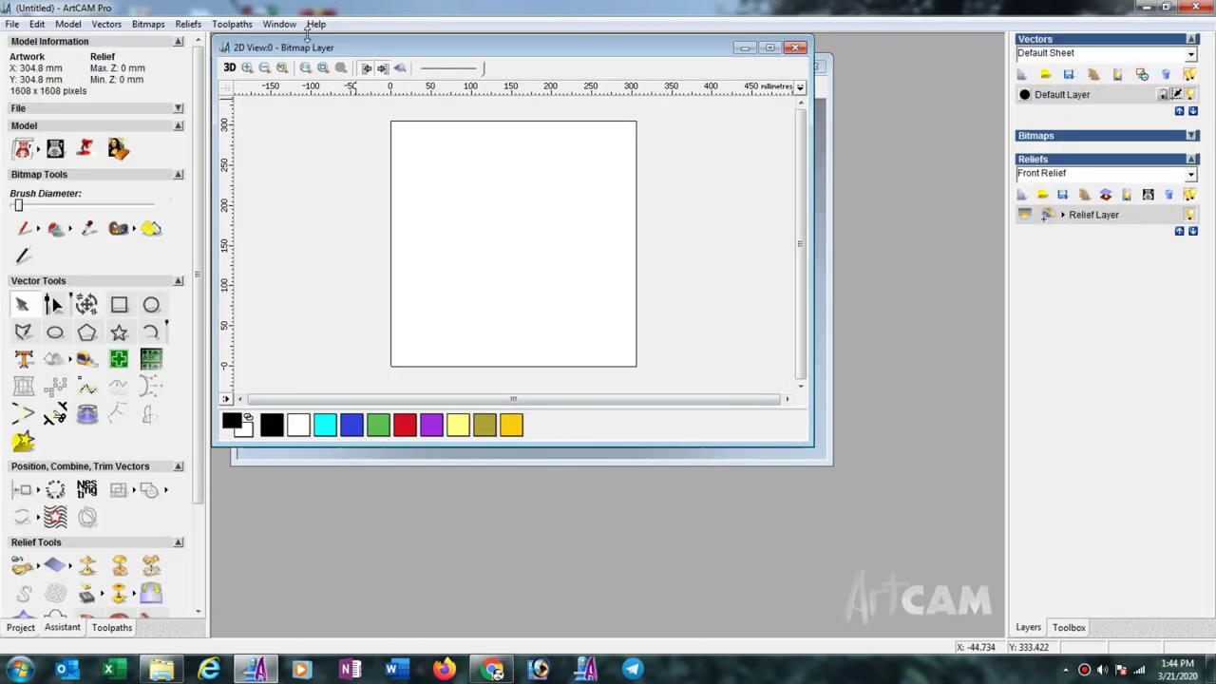
left_click(281, 24)
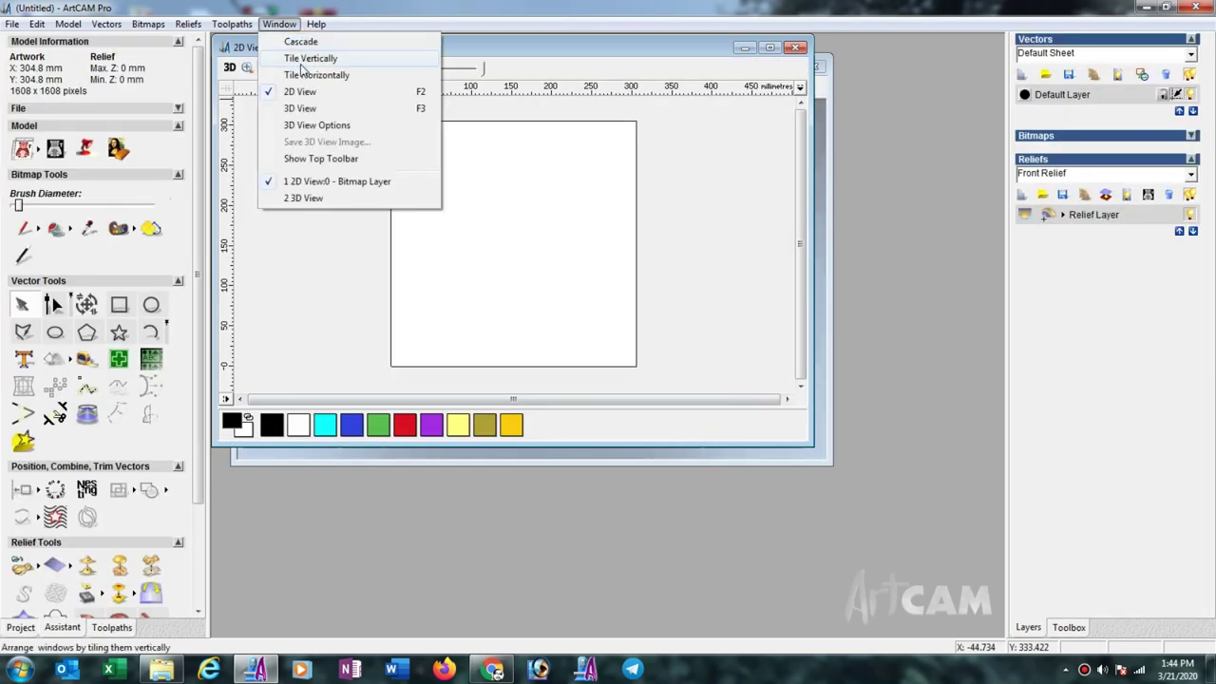
left_click(303, 60)
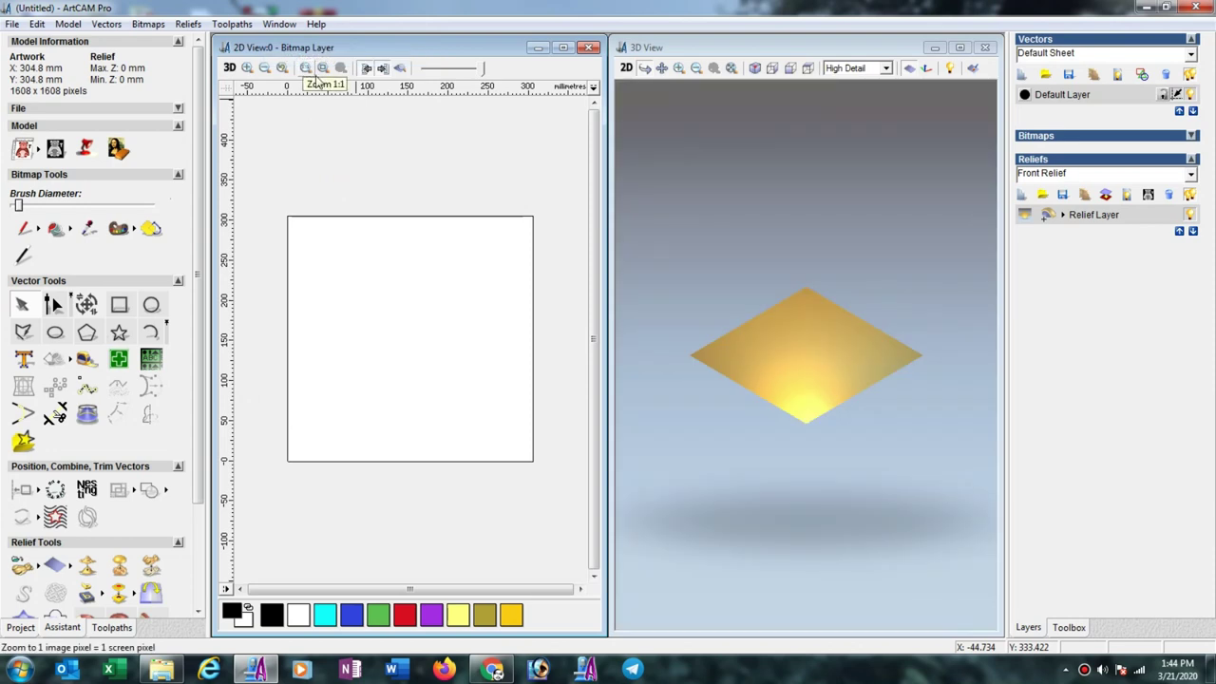
mouse_move(848, 326)
left_mouse_down()
mouse_move(880, 467)
mouse_move(760, 524)
left_mouse_up()
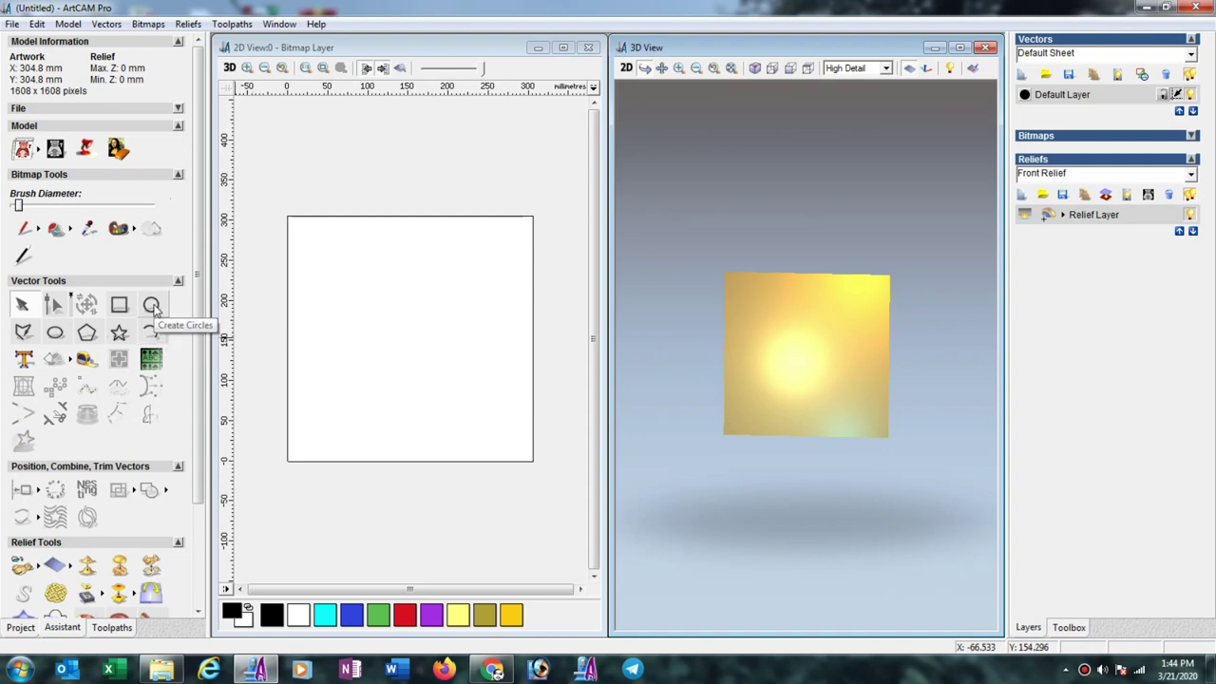
Step: Draw a circle about 210 mm across and centre it on the page with F9
left_click(152, 305)
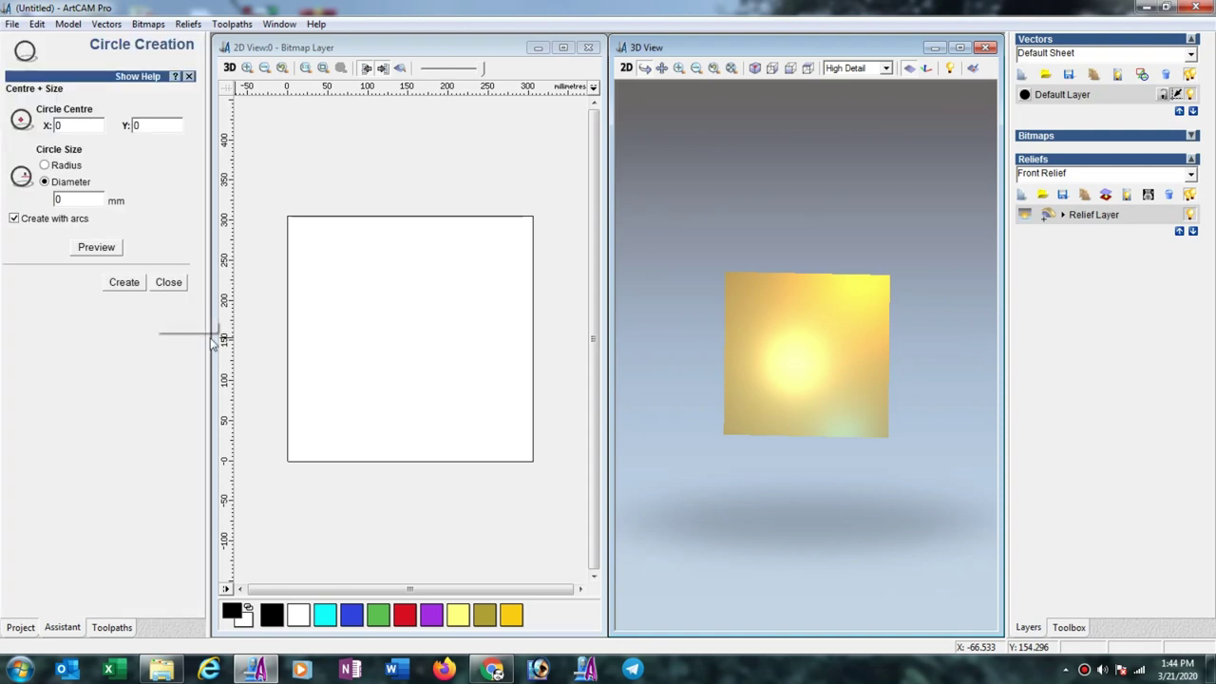
left_click_drag(352, 283, 397, 353)
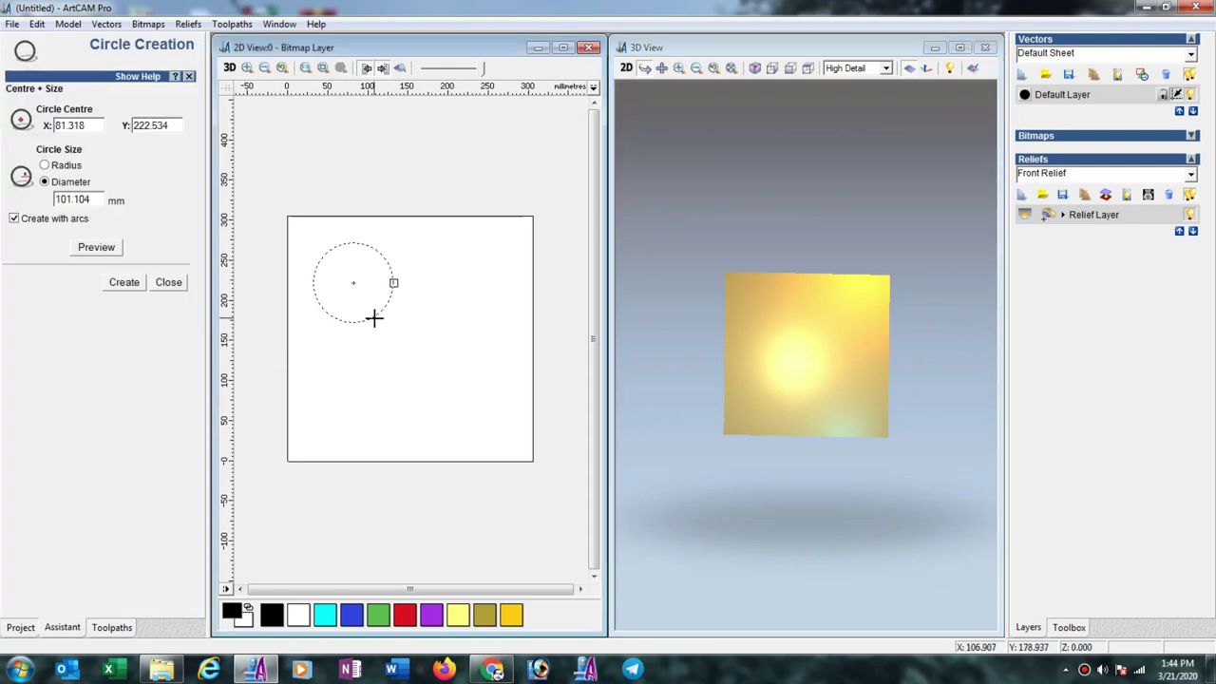
left_click(124, 282)
left_click(168, 282)
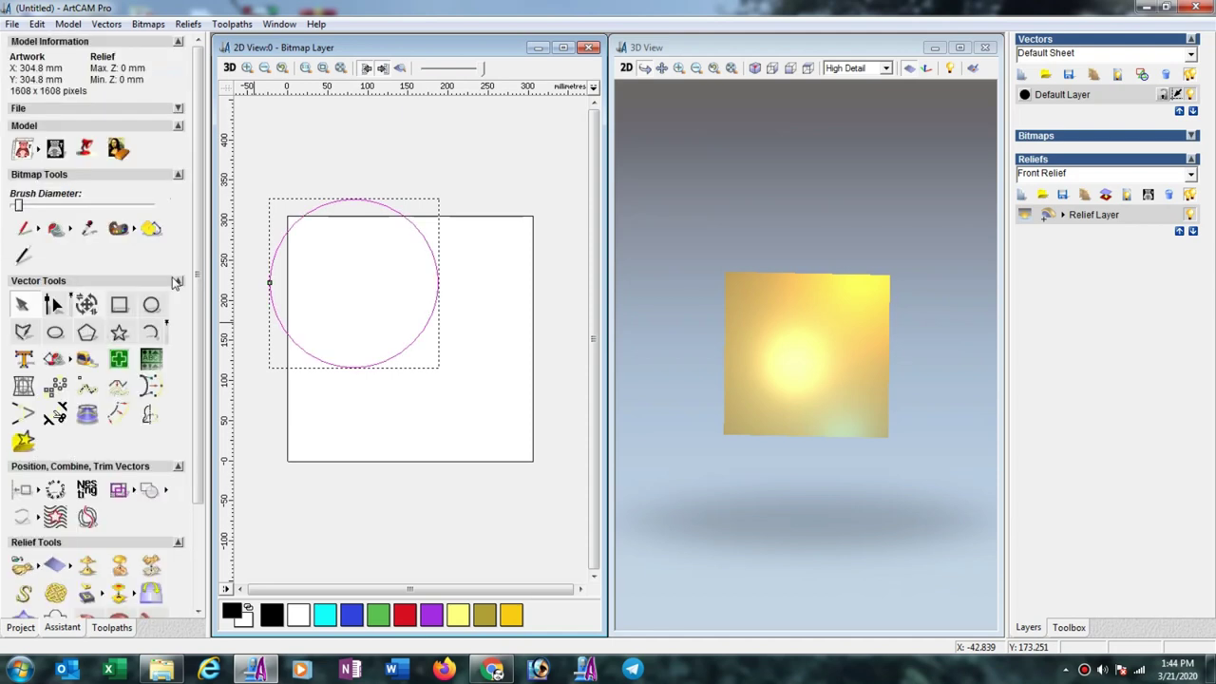
key("F9")
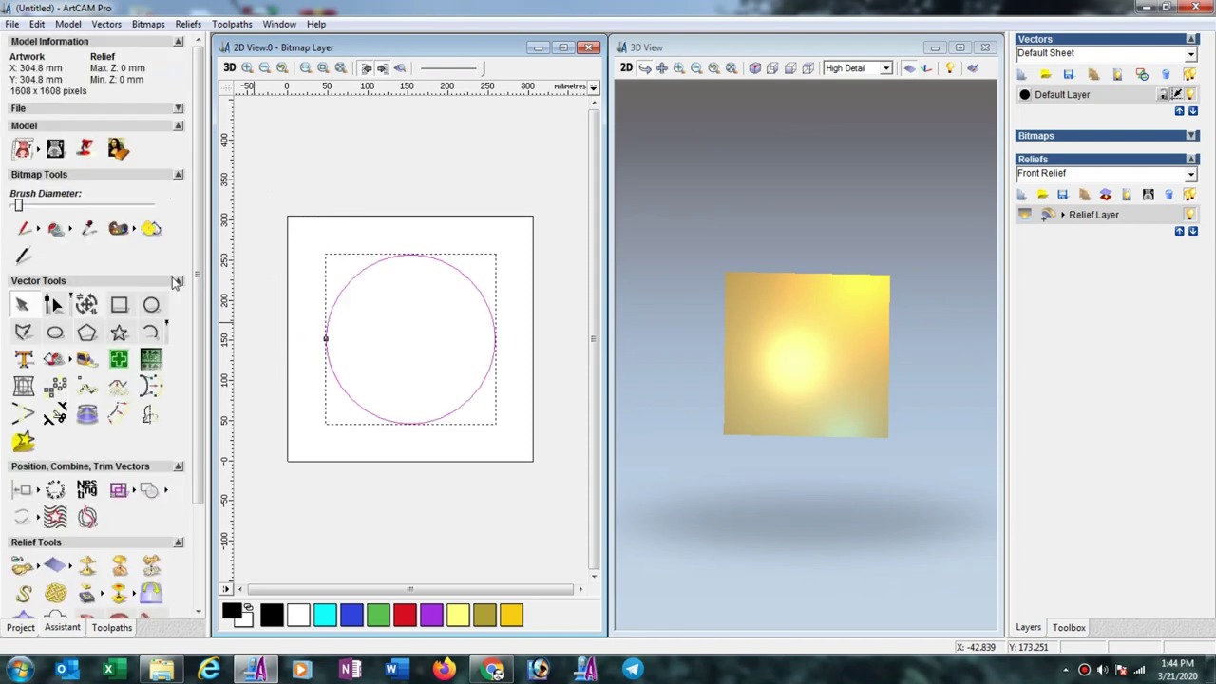
Step: Abandon a first star attempt and delete a stray triangle drawn near the top-left
left_click(120, 335)
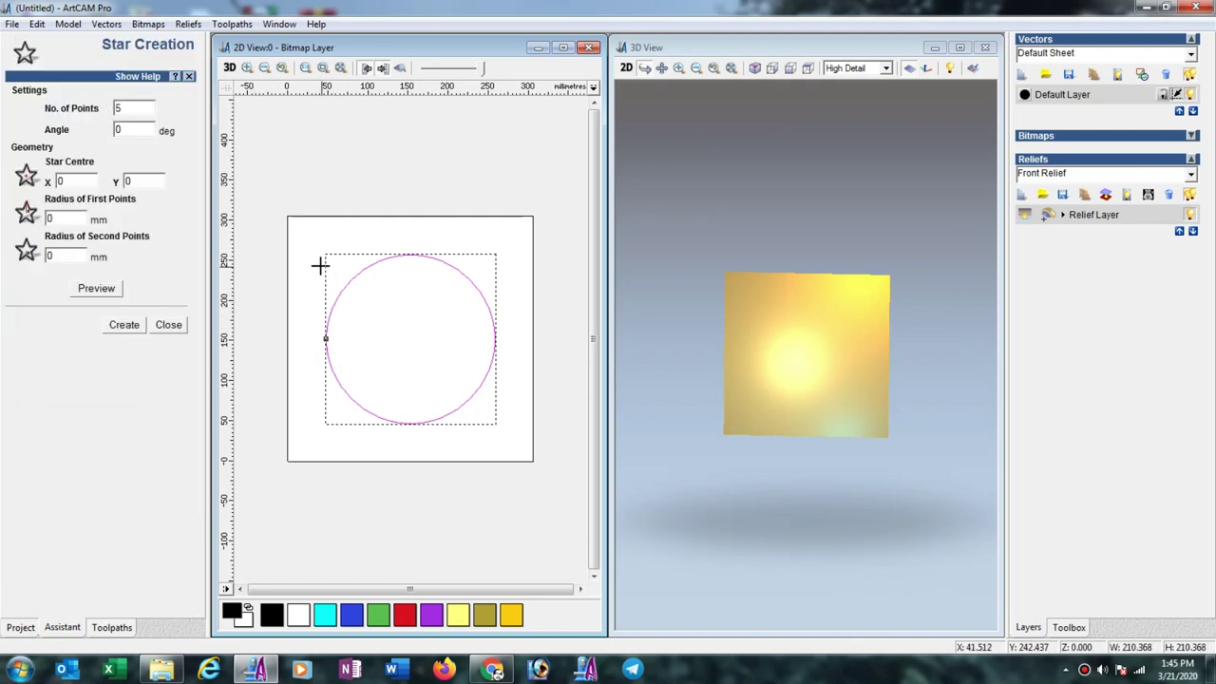
left_click(330, 275)
left_click(331, 275)
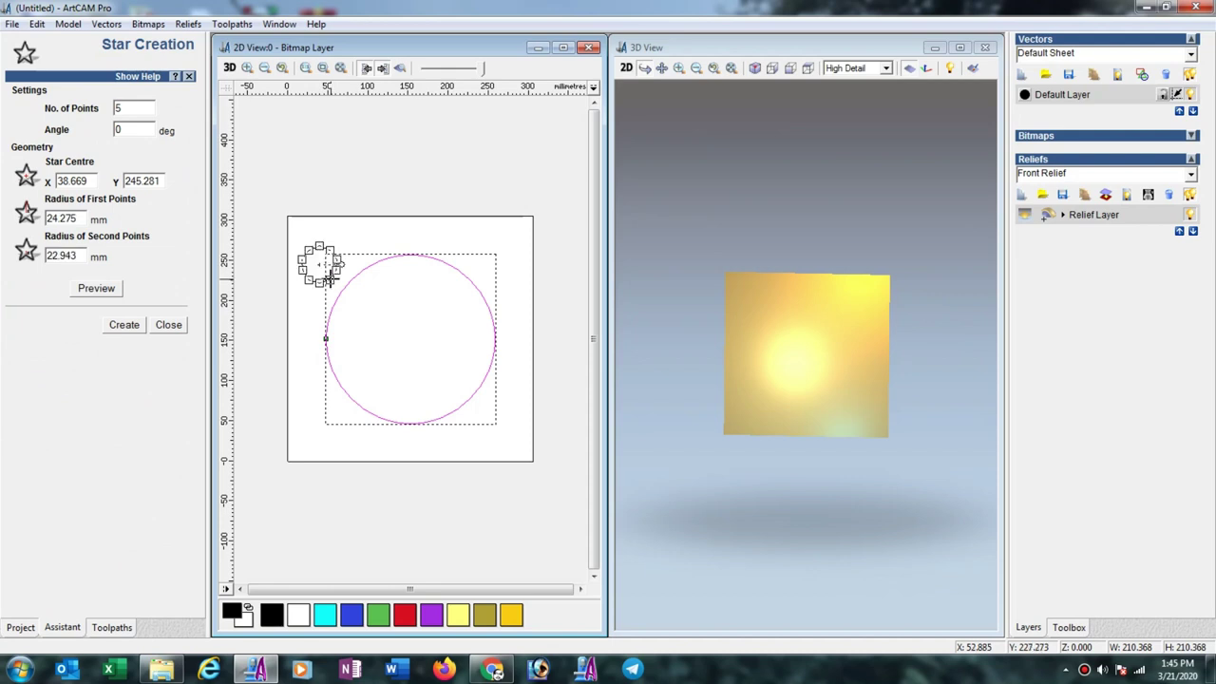
scroll(327, 271, "up", 2)
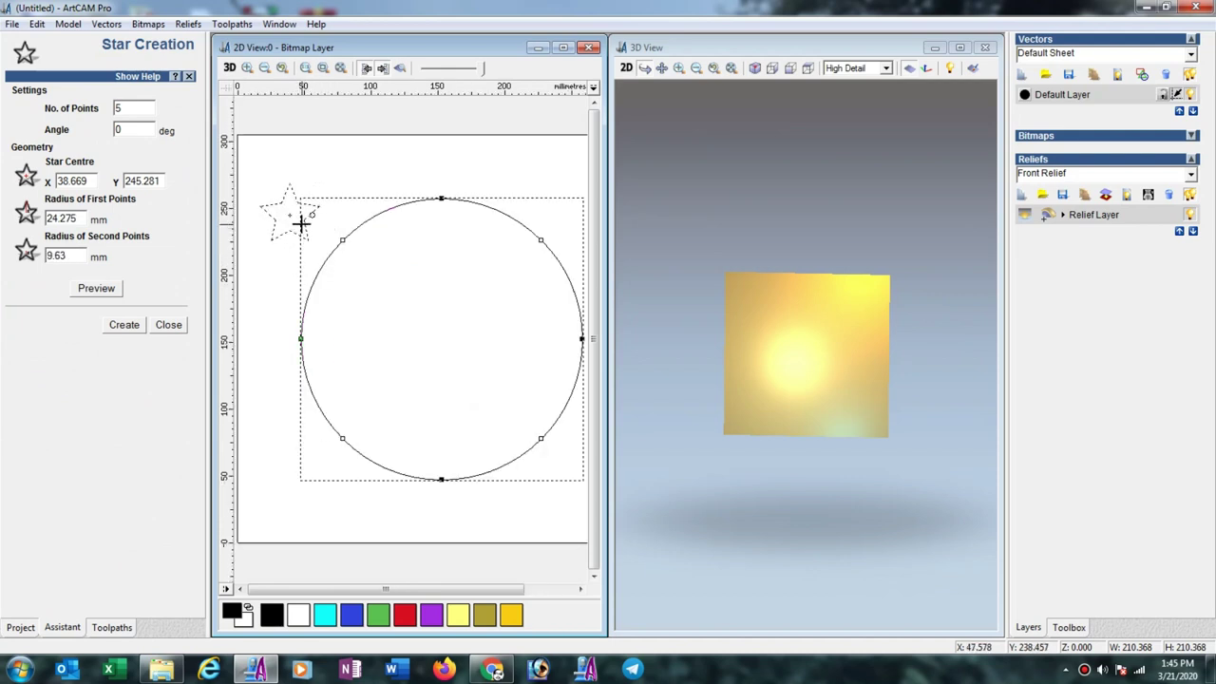
left_click(302, 224)
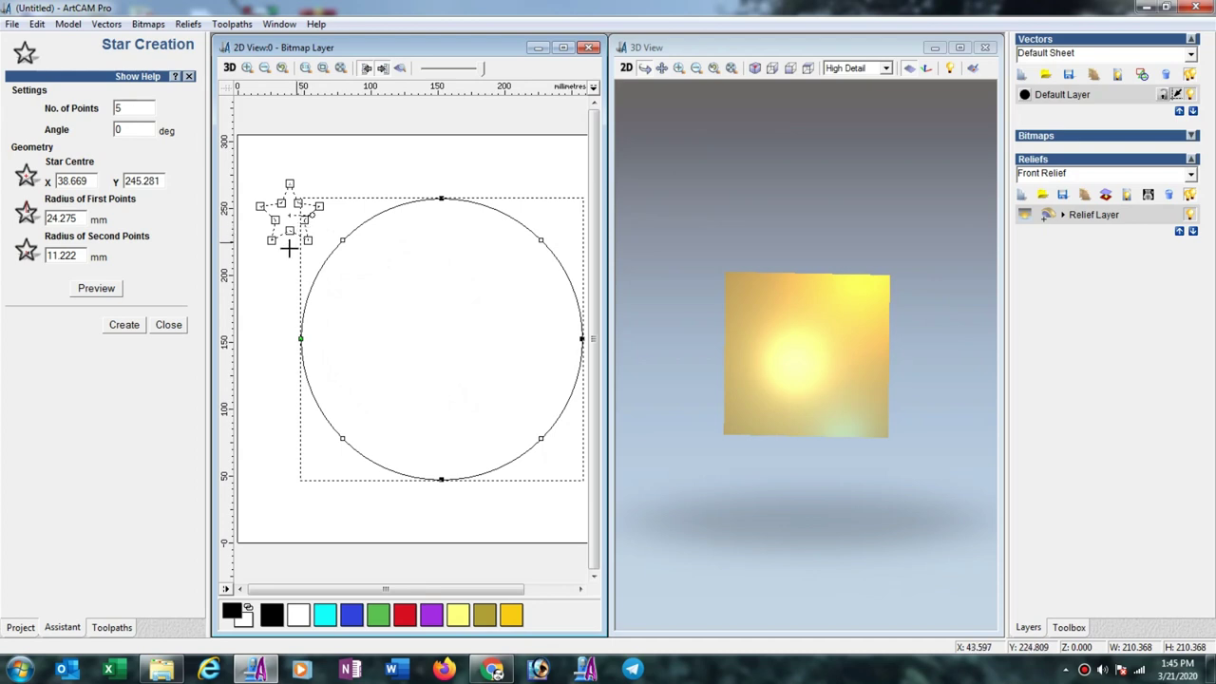
left_click(169, 325)
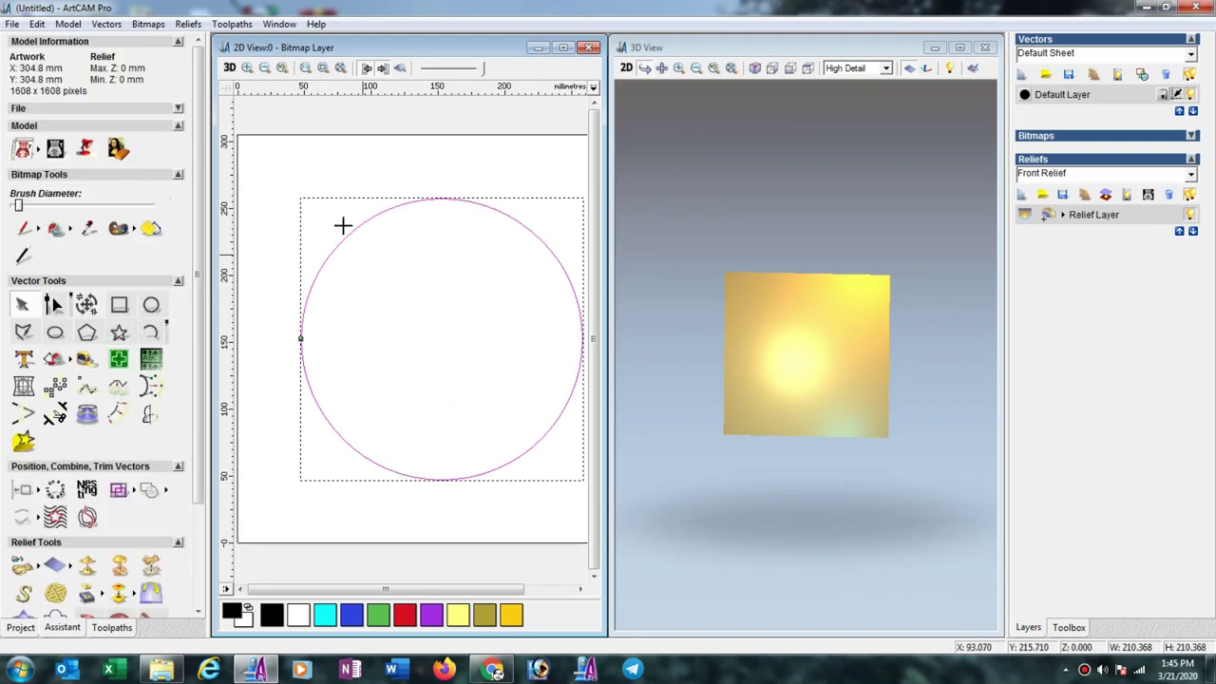
left_click_drag(278, 182, 304, 207)
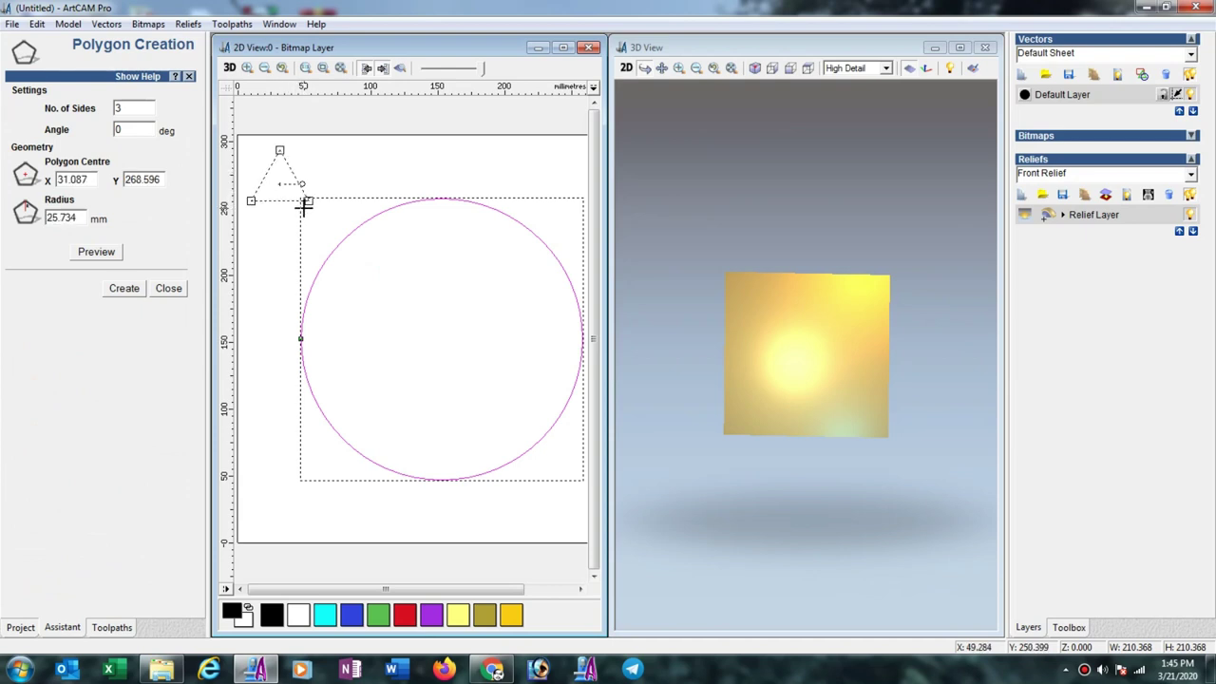
left_click(293, 198)
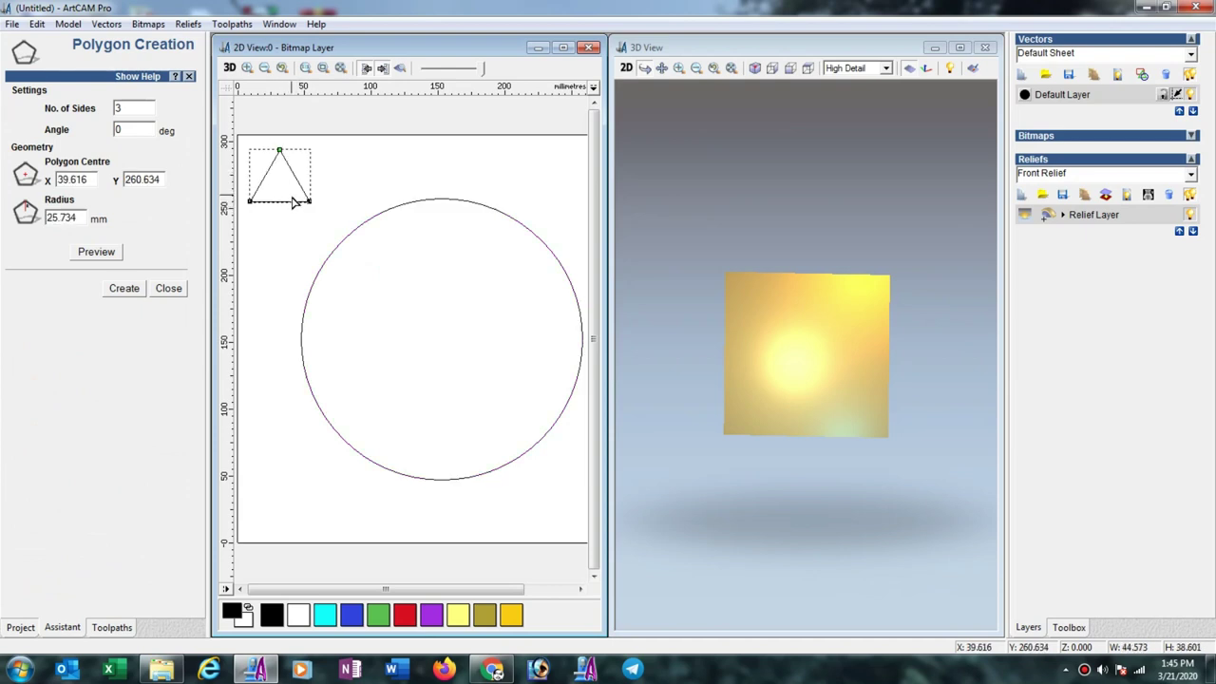
left_click(181, 291)
key("Delete")
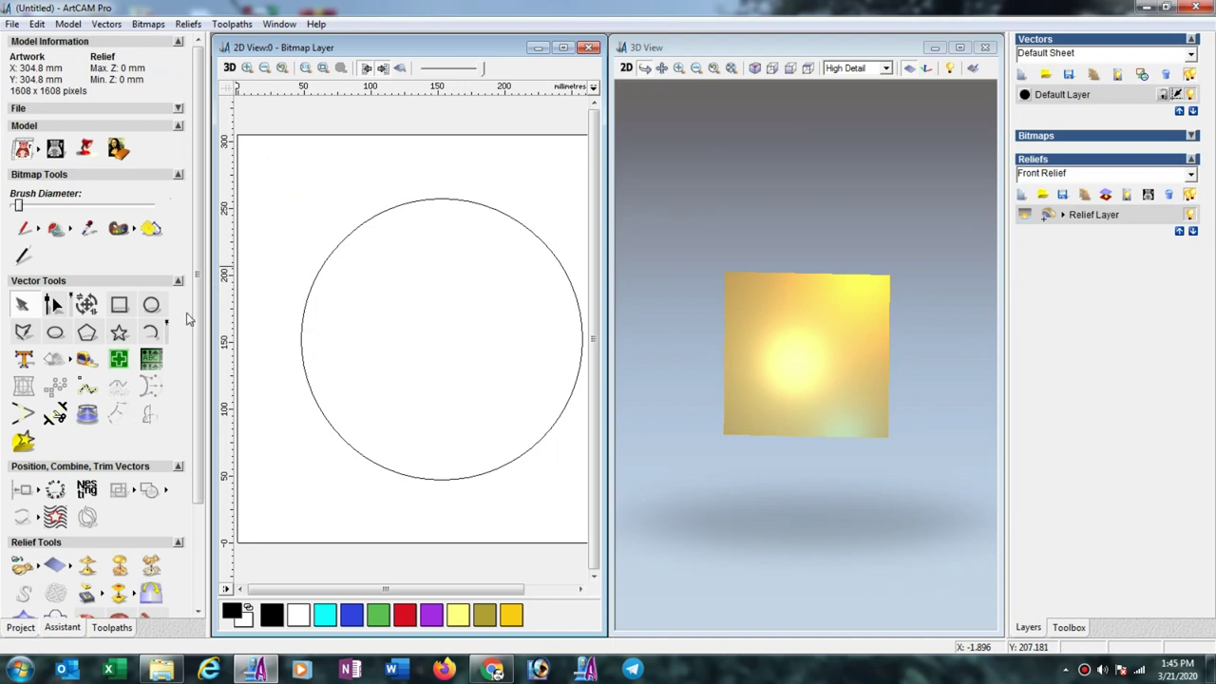
Step: Draw a five-pointed star in the top-left corner of the page
left_click(121, 331)
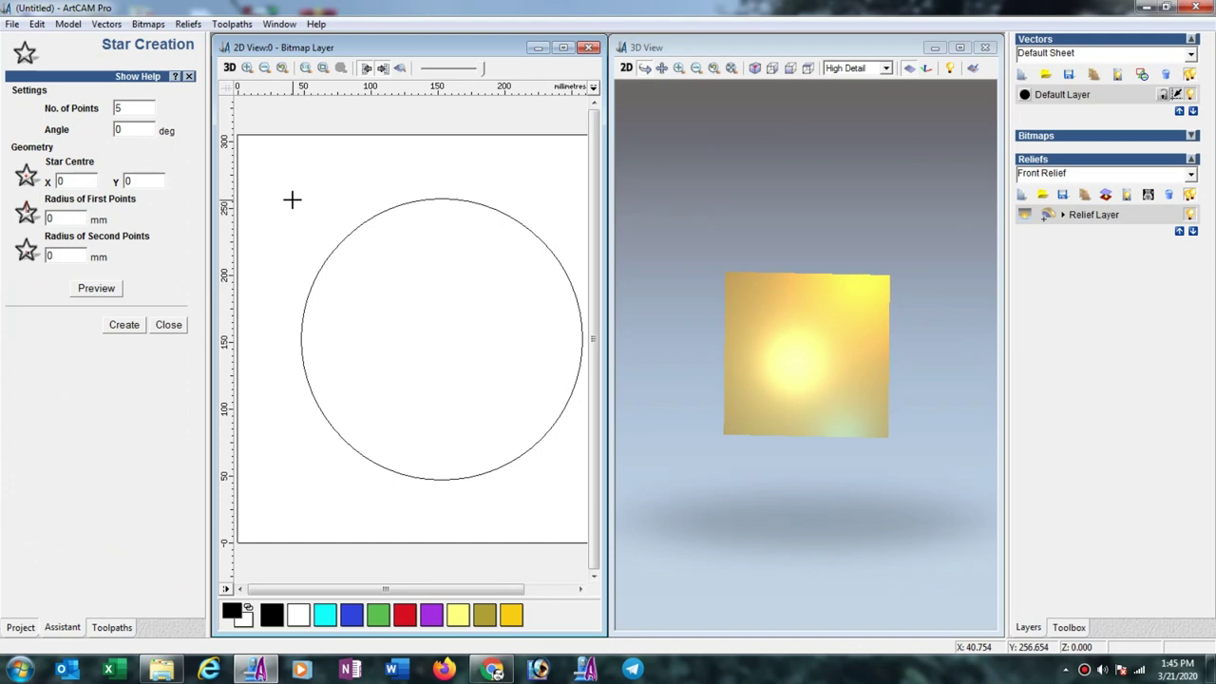
mouse_move(292, 199)
left_mouse_down()
mouse_move(321, 234)
mouse_move(304, 216)
left_mouse_up()
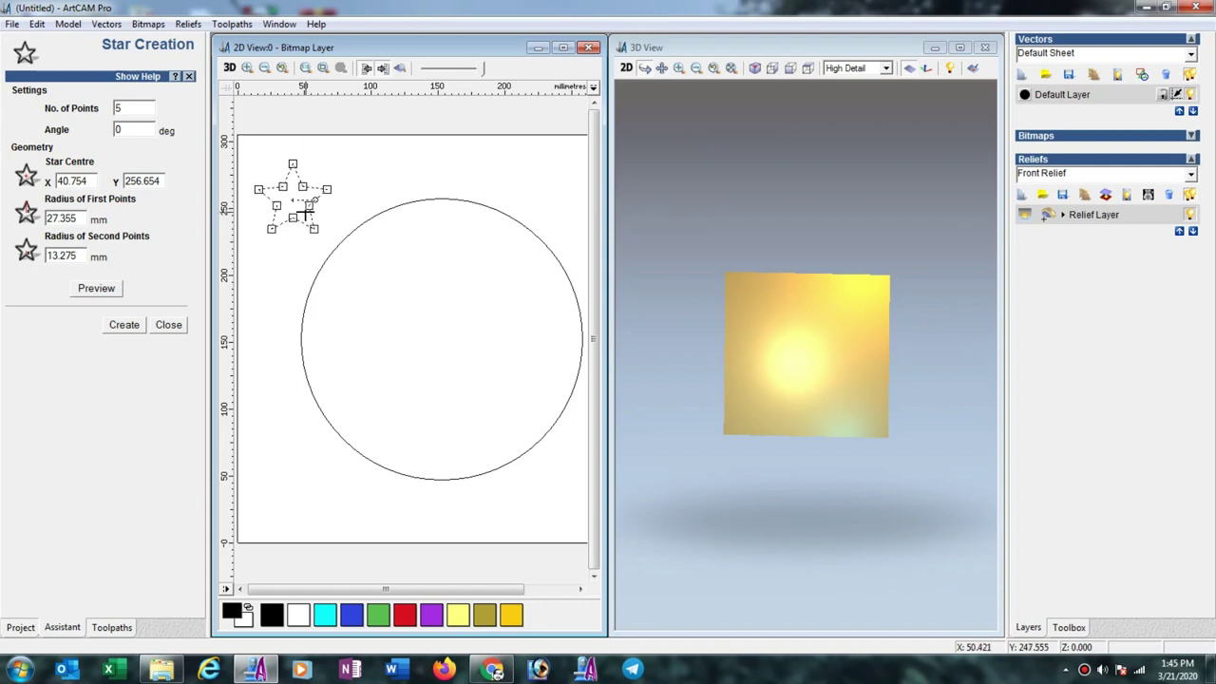
left_click(145, 326)
left_click(168, 325)
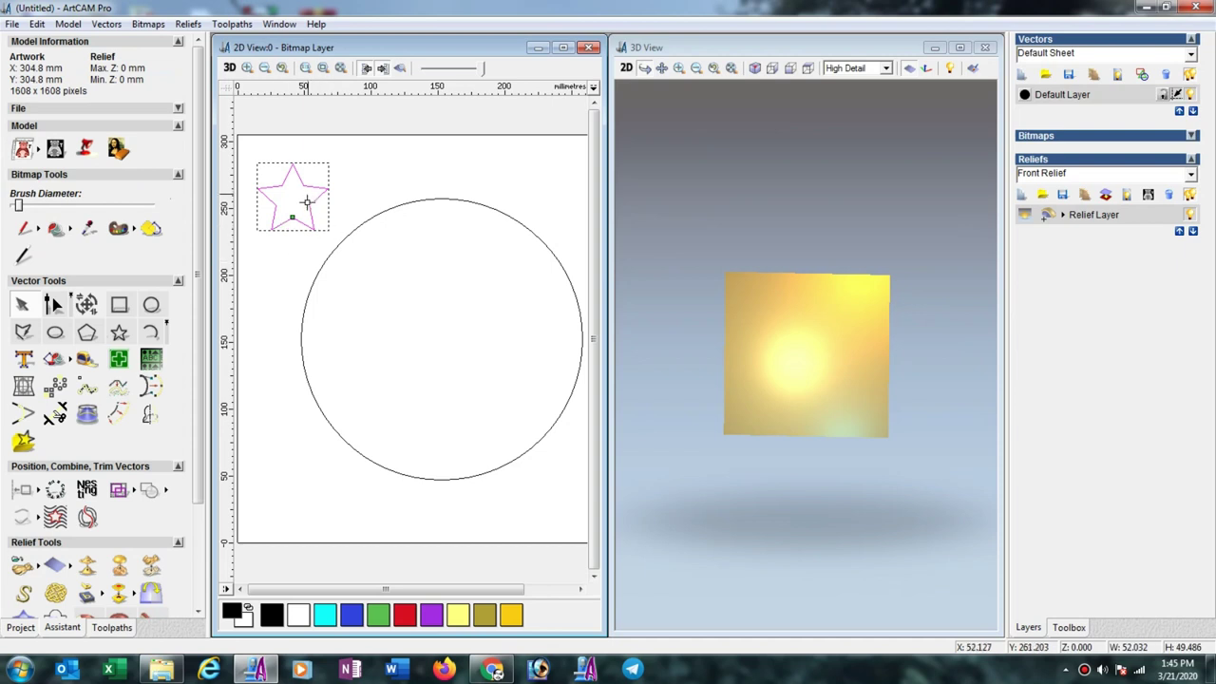
Step: Scale a concentric copy of the circle down to about 112 mm and select the inner circle
left_click(373, 168)
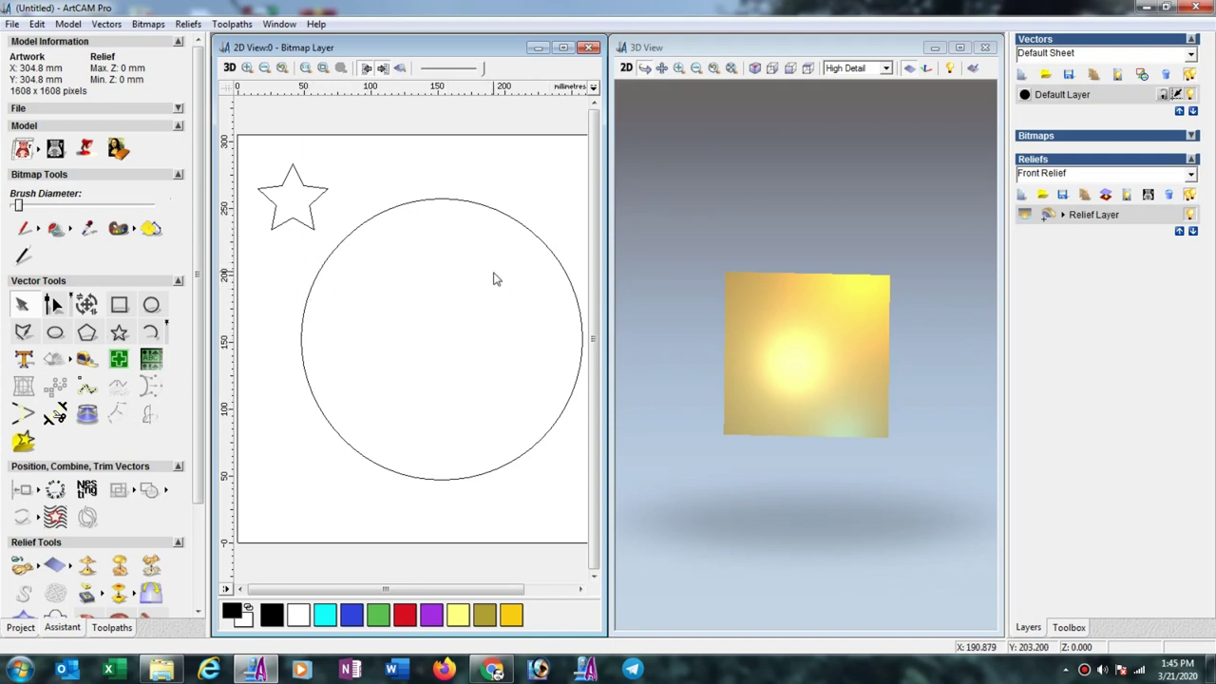
left_click(385, 218)
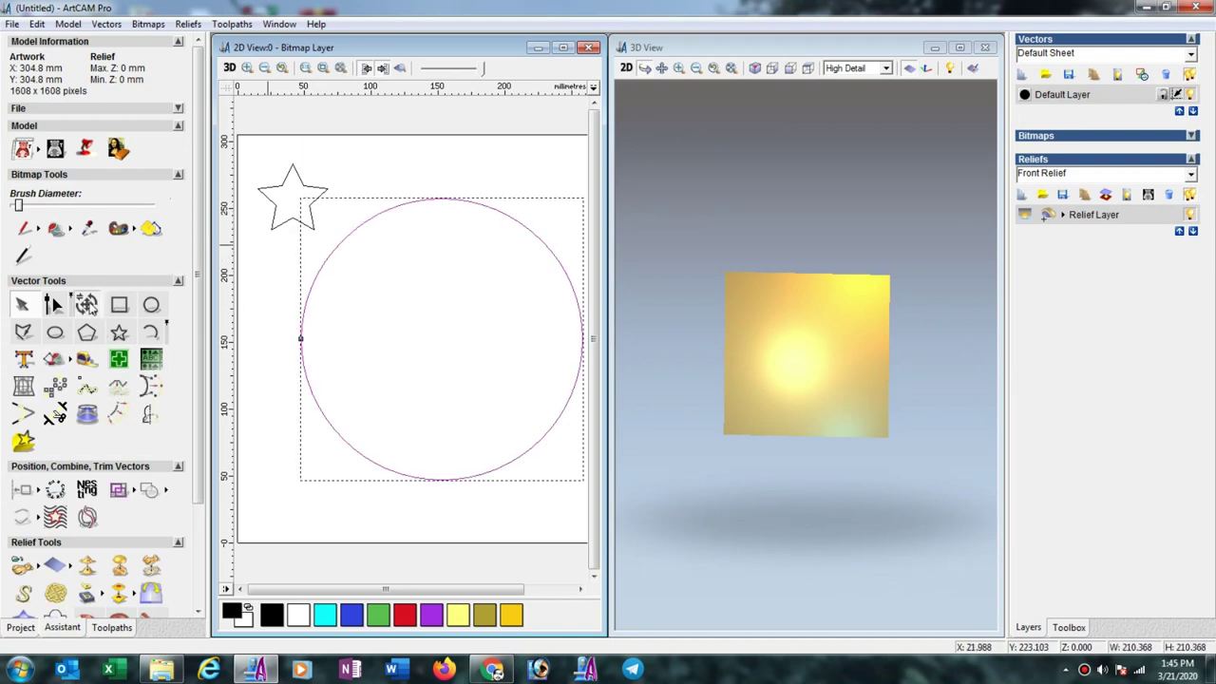
left_click(87, 304)
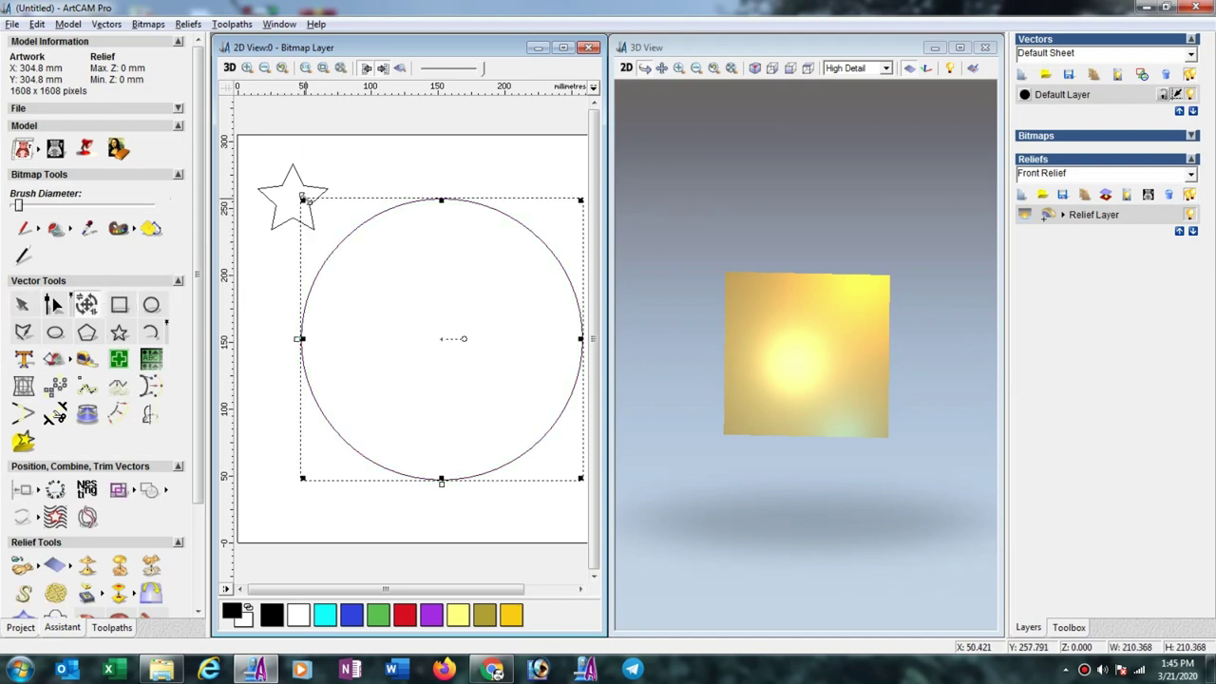
left_click_drag(303, 199, 368, 298)
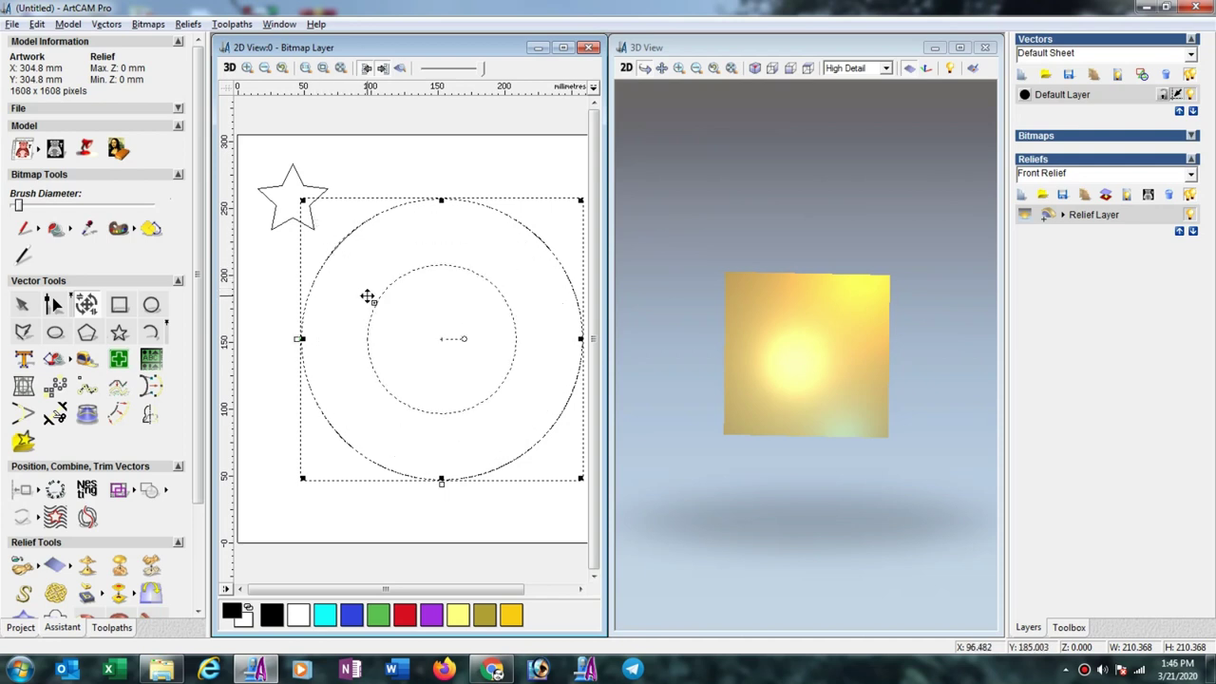
left_click_drag(367, 298, 369, 266)
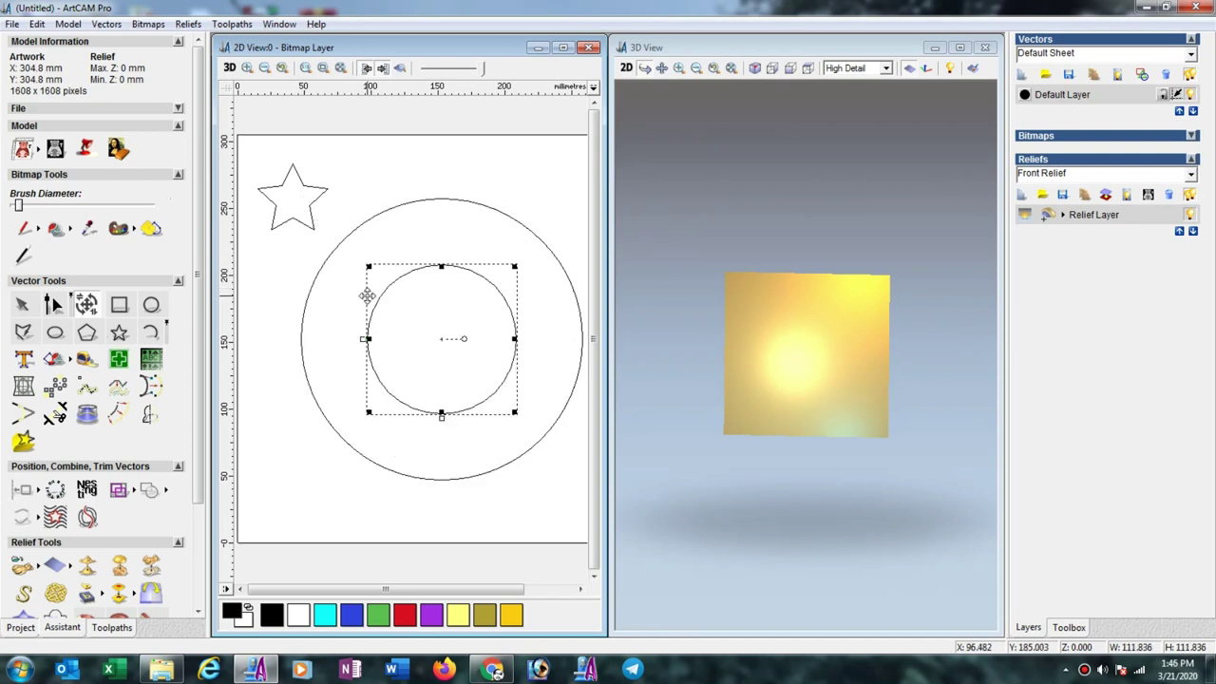
left_click(361, 181)
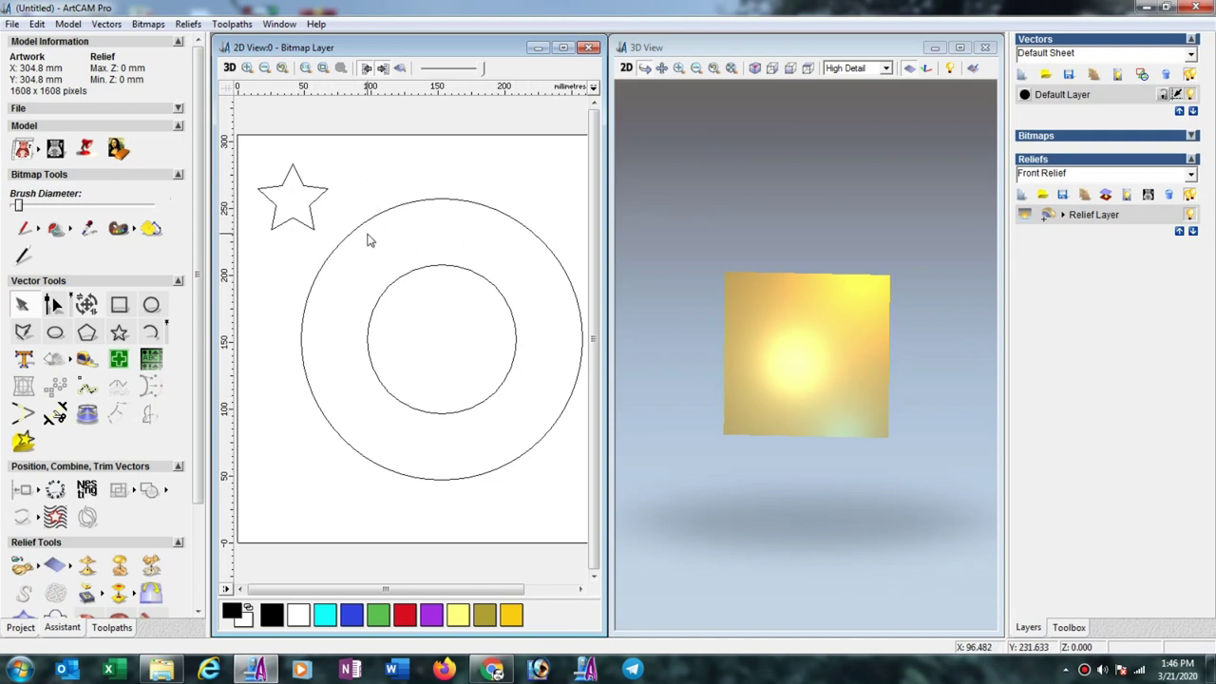
left_click(384, 294)
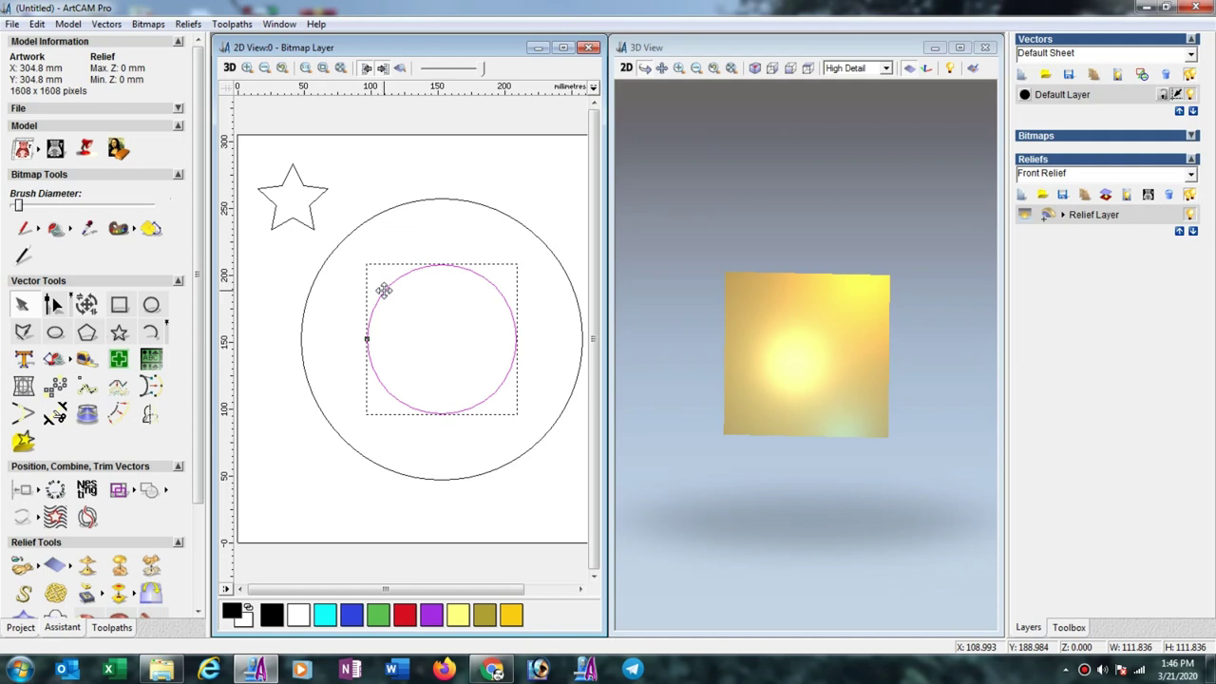
right_click(385, 297)
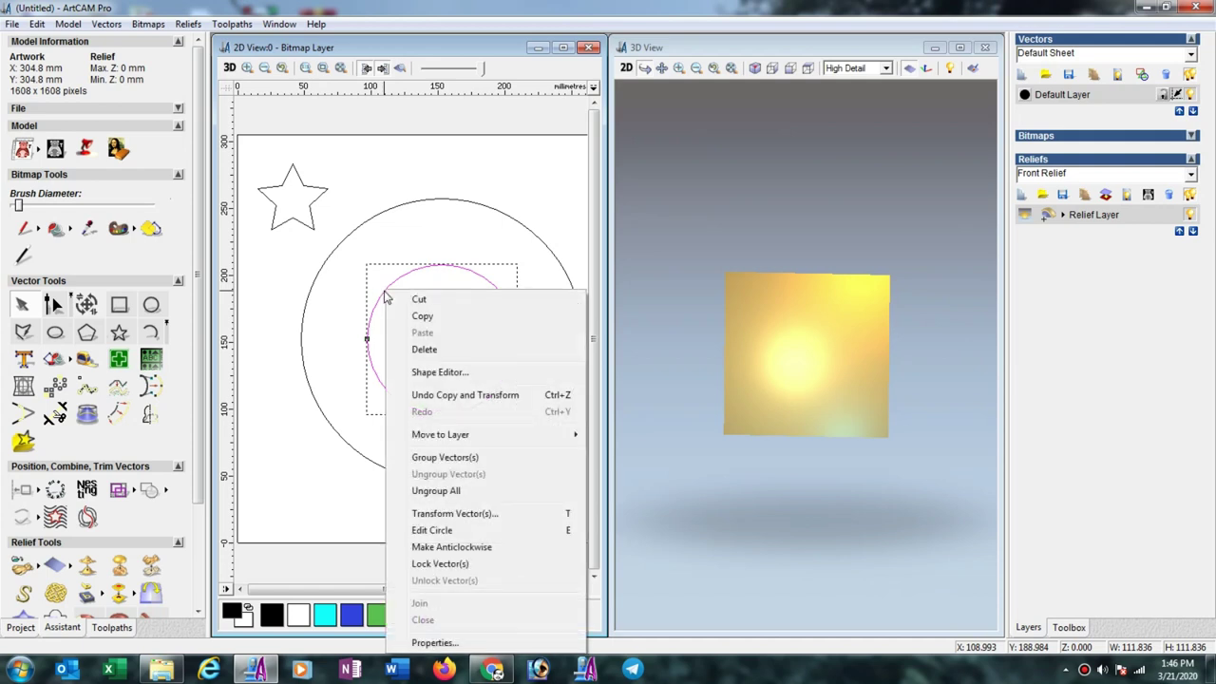
Step: Give the inner circle a dome profile with start height 5, limited to height 5
left_click(426, 374)
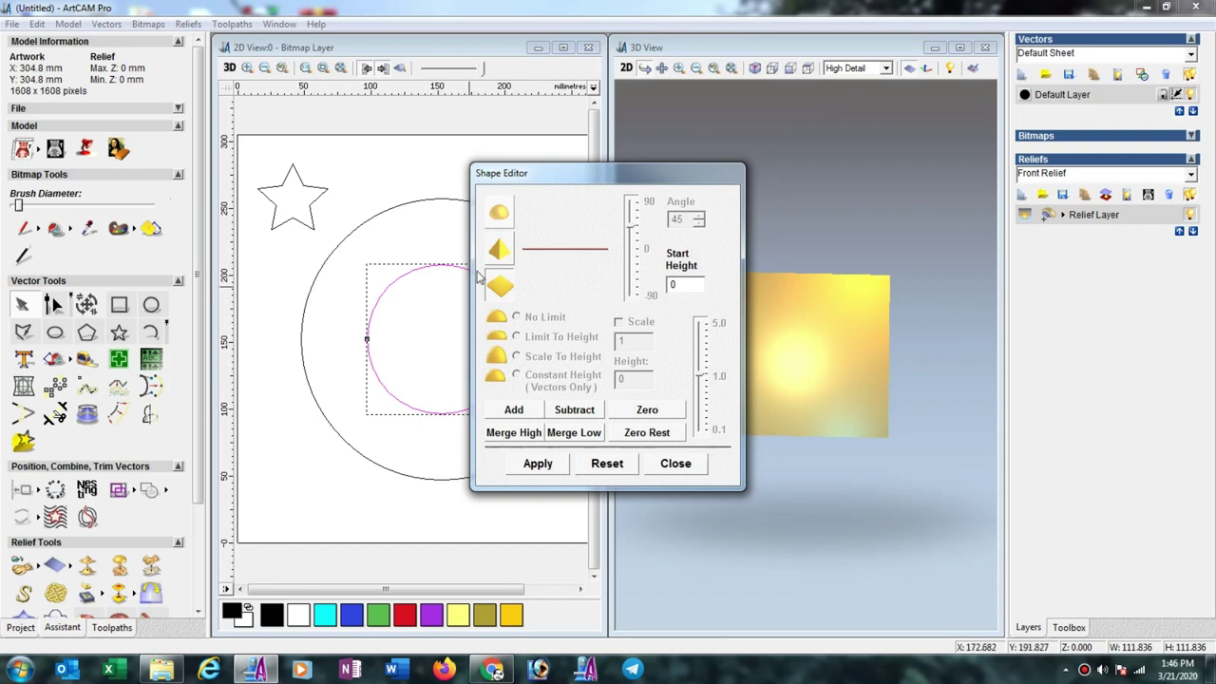
left_click(501, 216)
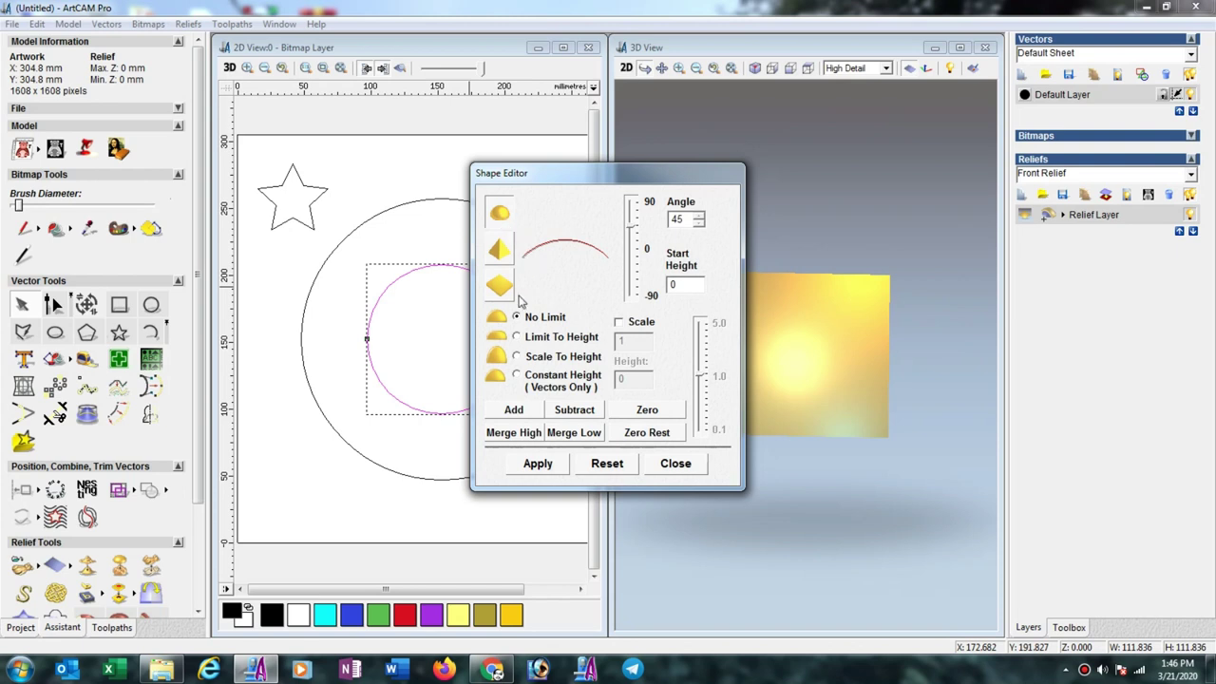
left_click(516, 337)
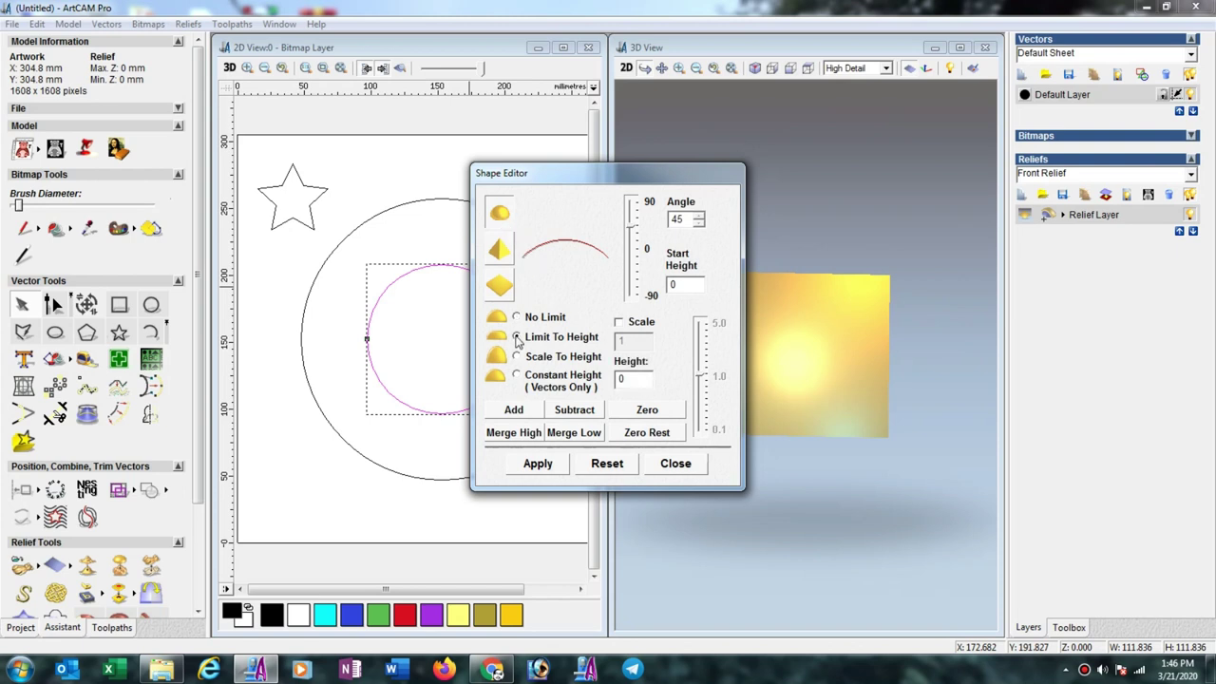
double_click(682, 285)
type("5")
double_click(633, 379)
type("5")
left_click(513, 409)
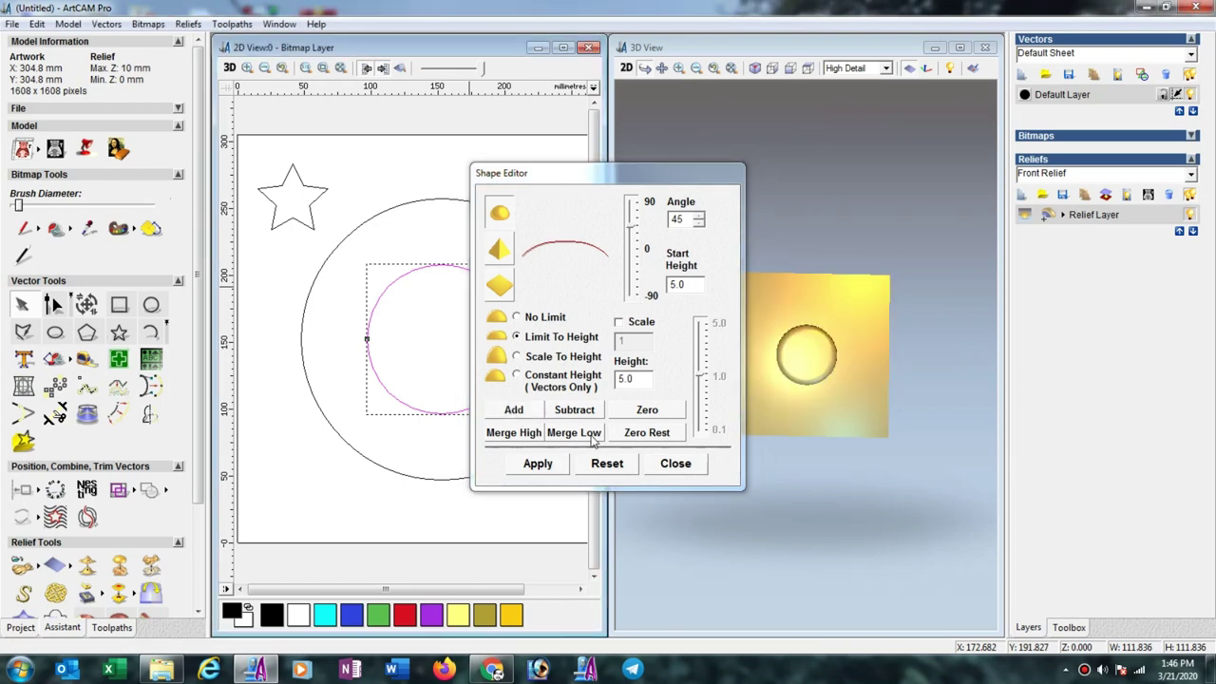
left_click(675, 464)
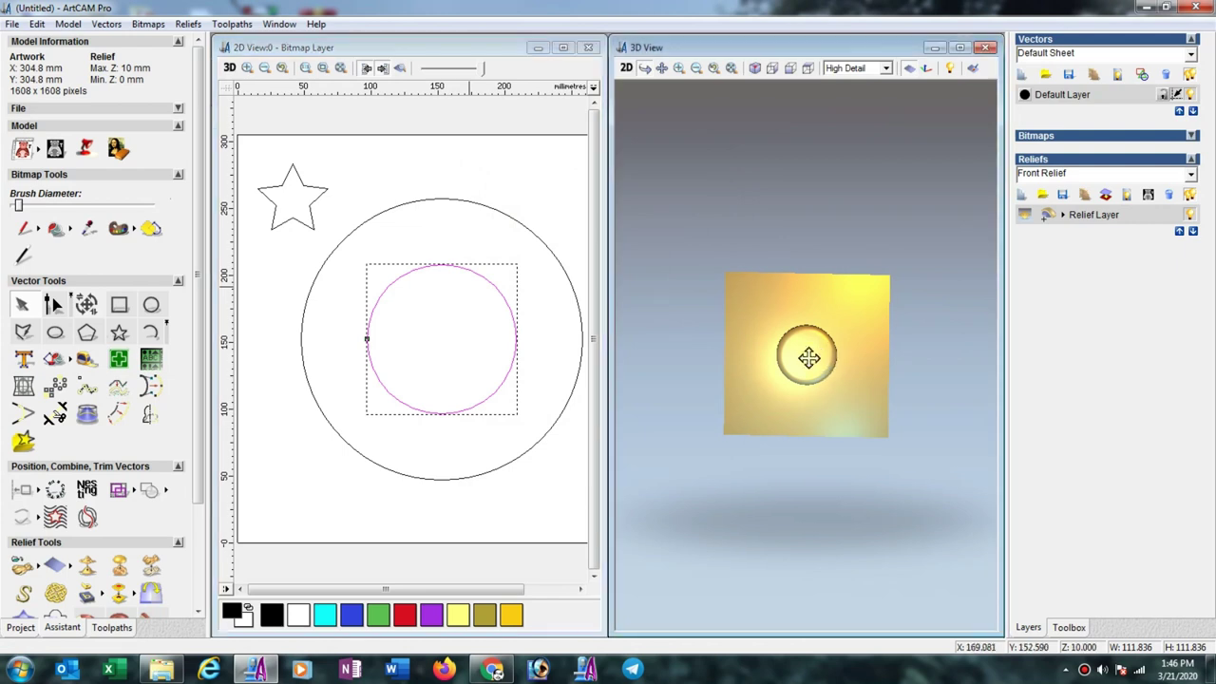
Step: Add Relief Layer 1 above the original relief layer and change its combine mode
mouse_move(803, 355)
left_mouse_down()
mouse_move(758, 387)
mouse_move(849, 347)
mouse_move(835, 332)
left_mouse_up()
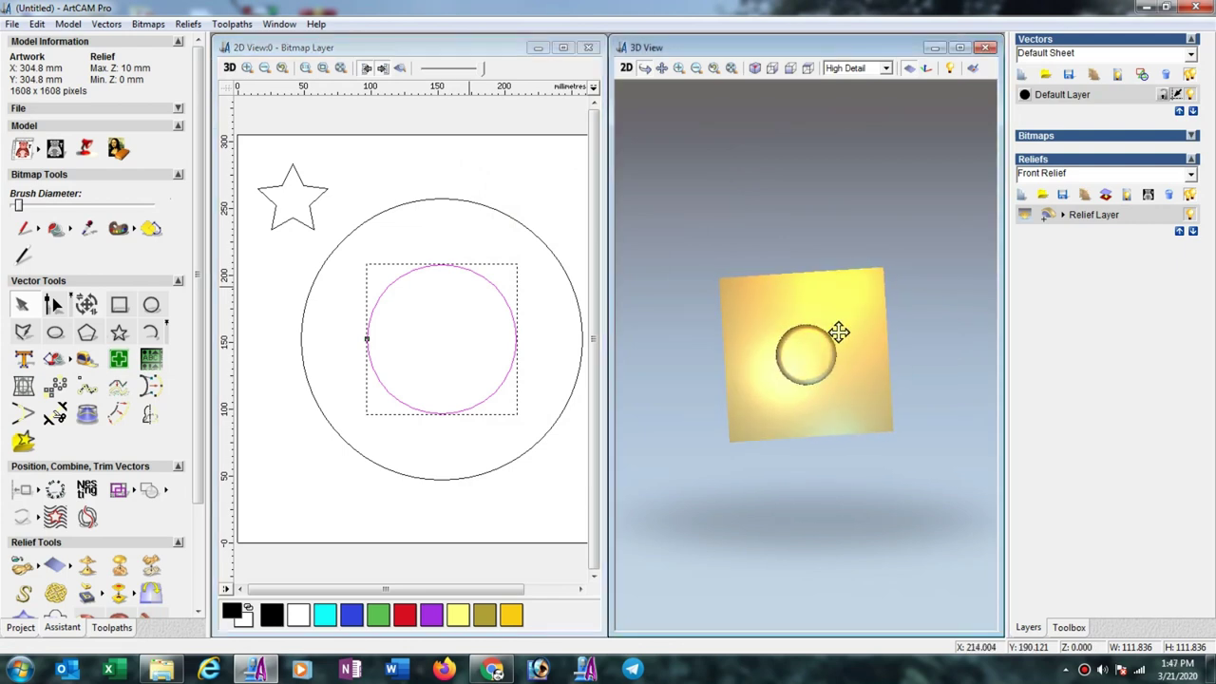
left_click(403, 68)
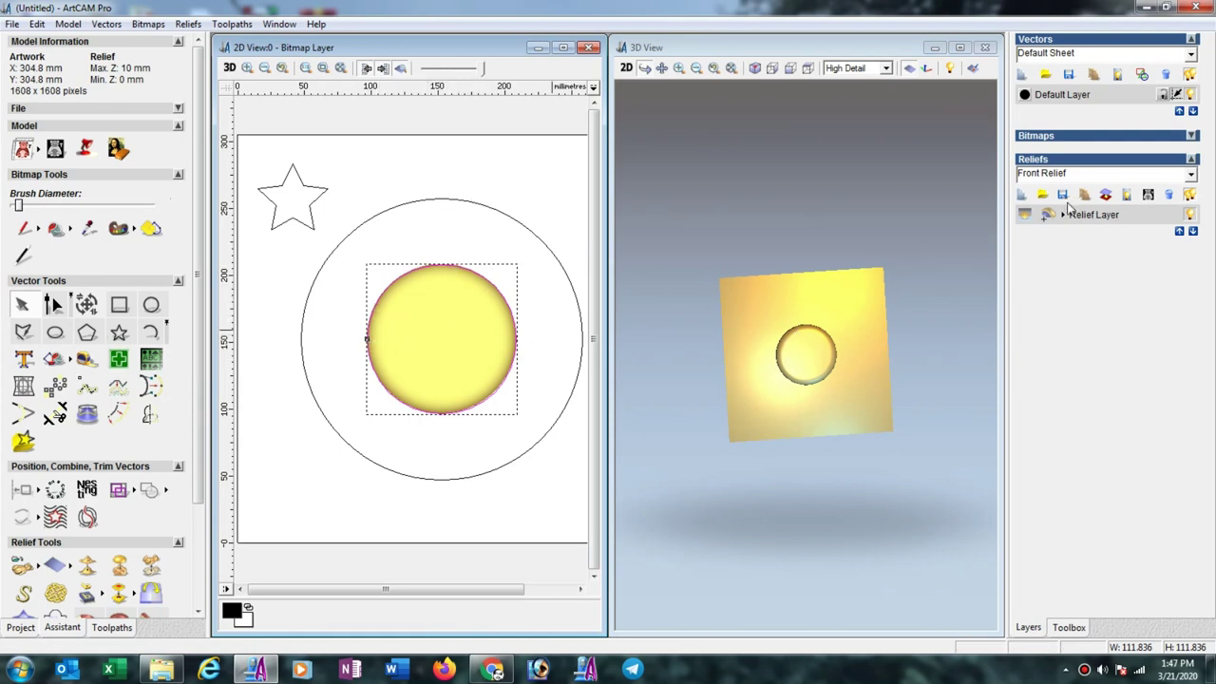
left_click(1021, 195)
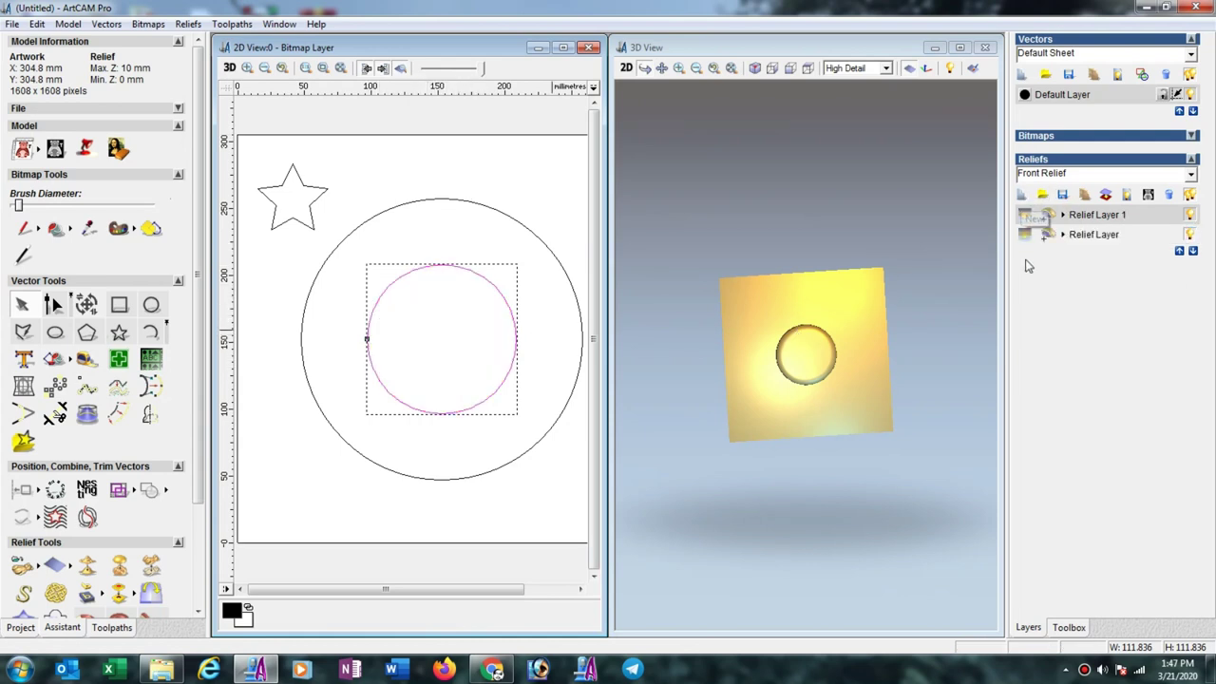
left_click(1063, 215)
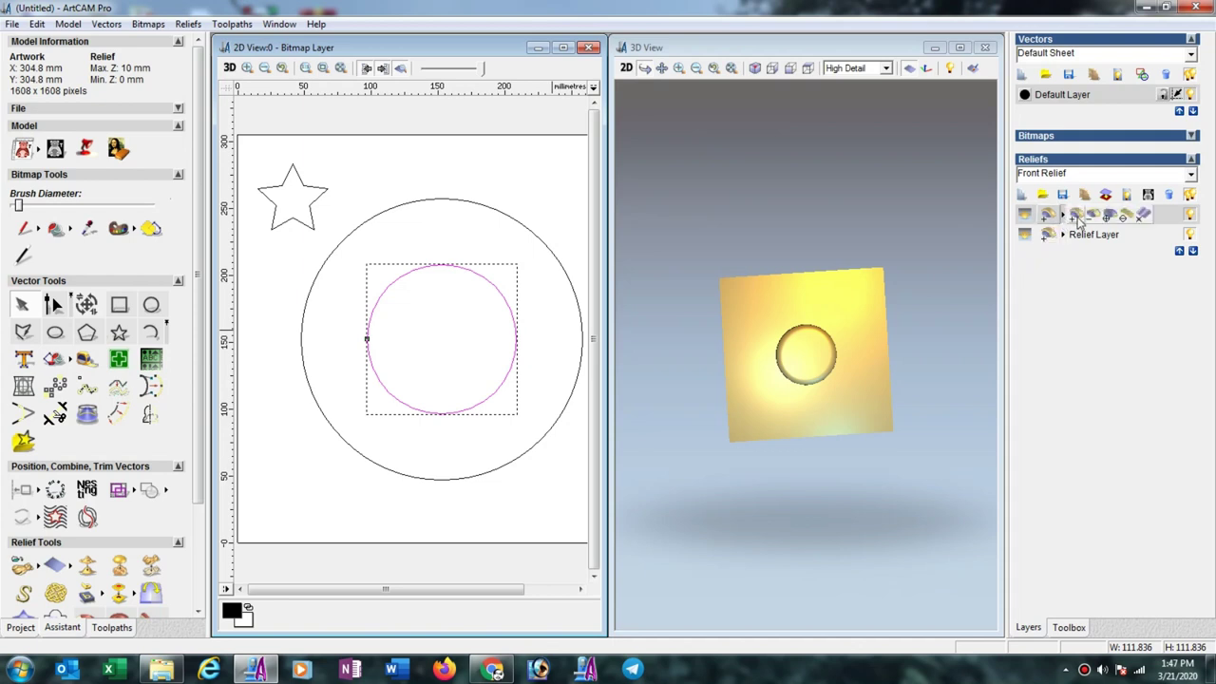
left_click(1107, 218)
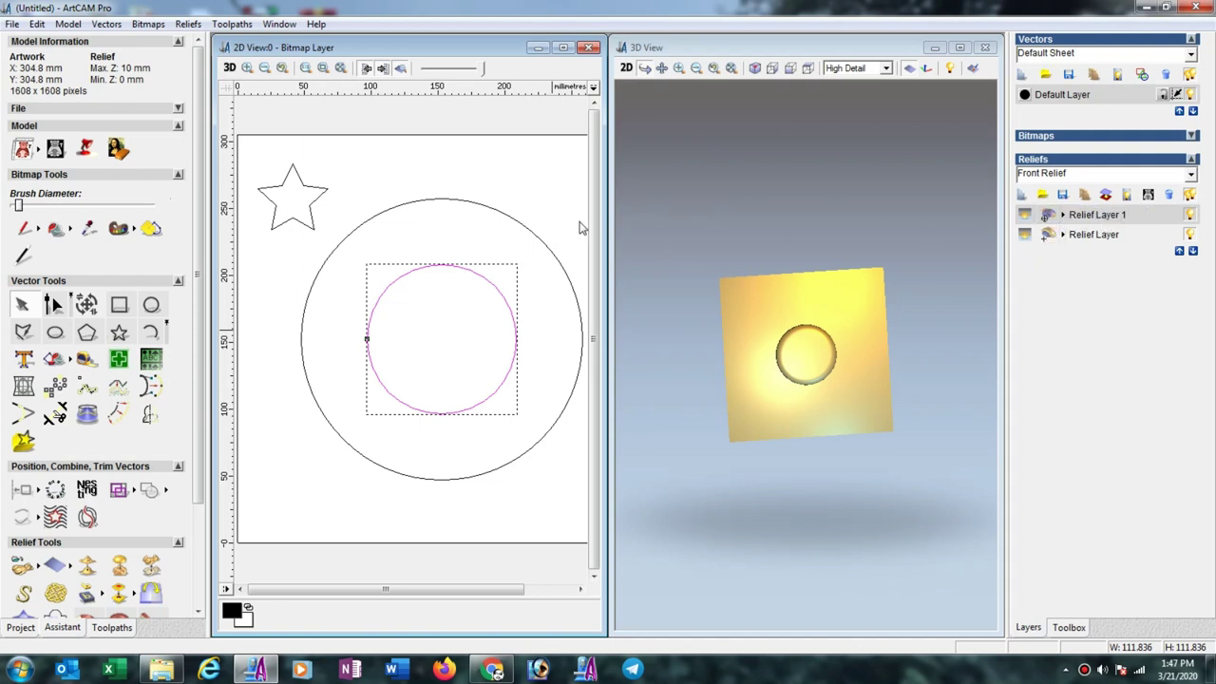
left_click(319, 198)
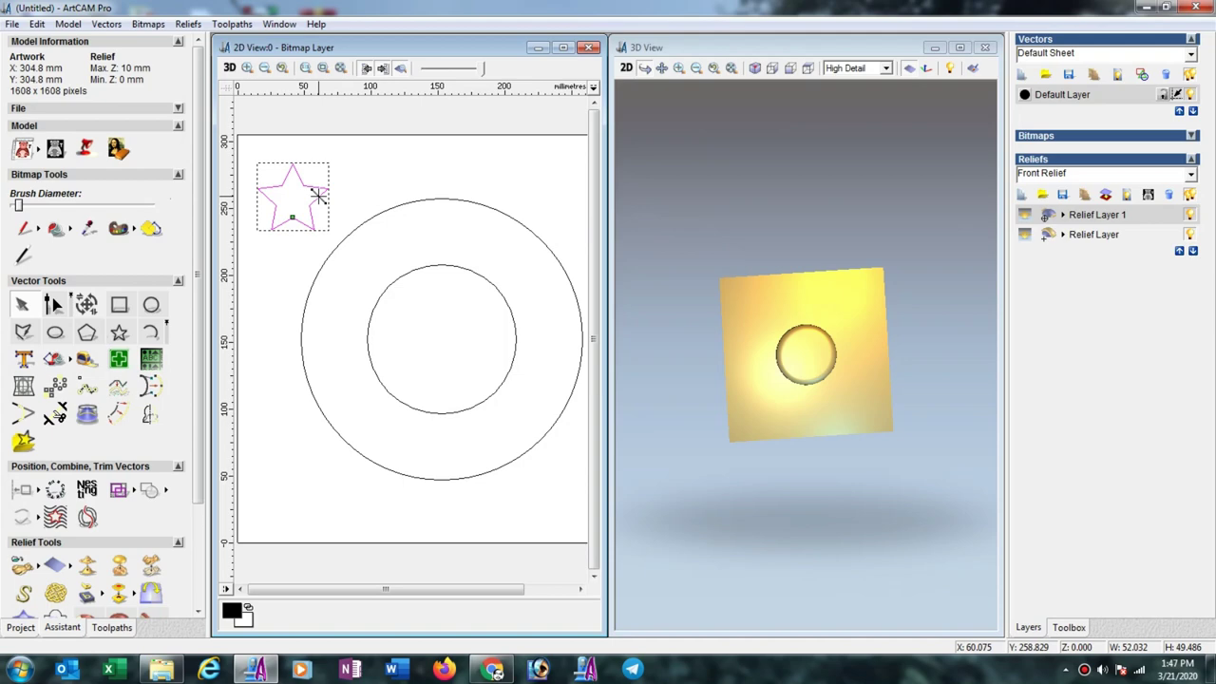
Step: Apply a 45° angled profile to the star with start height 6, limited to height 4
right_click(317, 195)
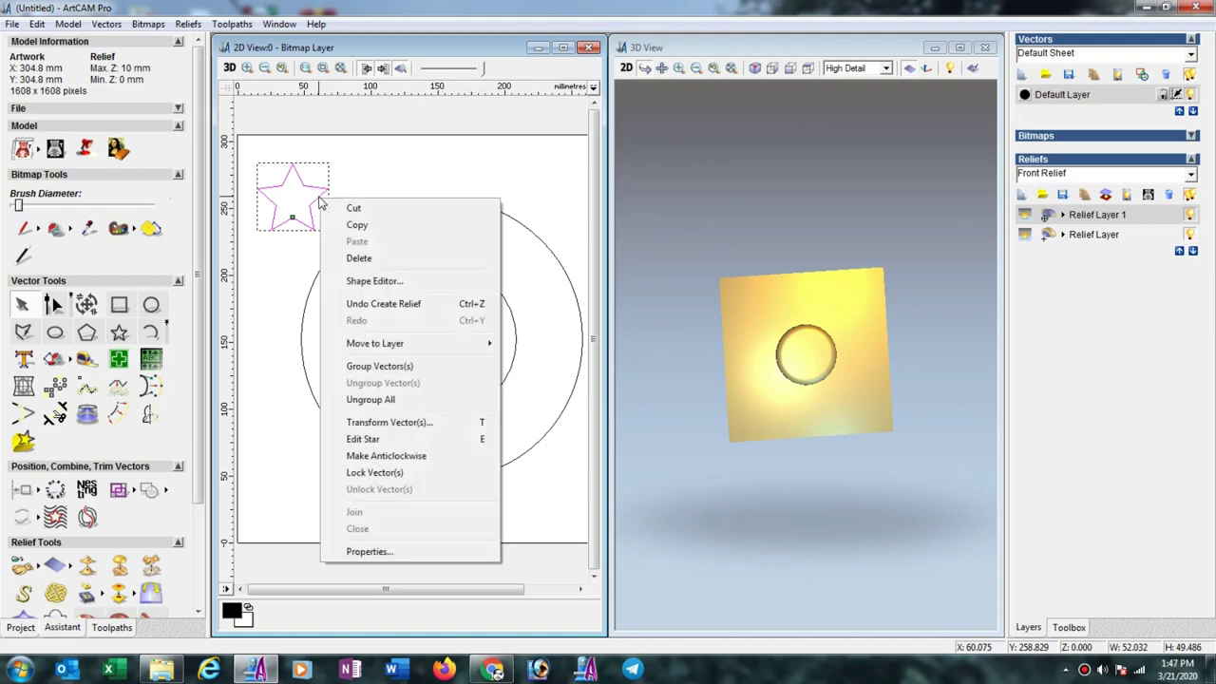
left_click(375, 282)
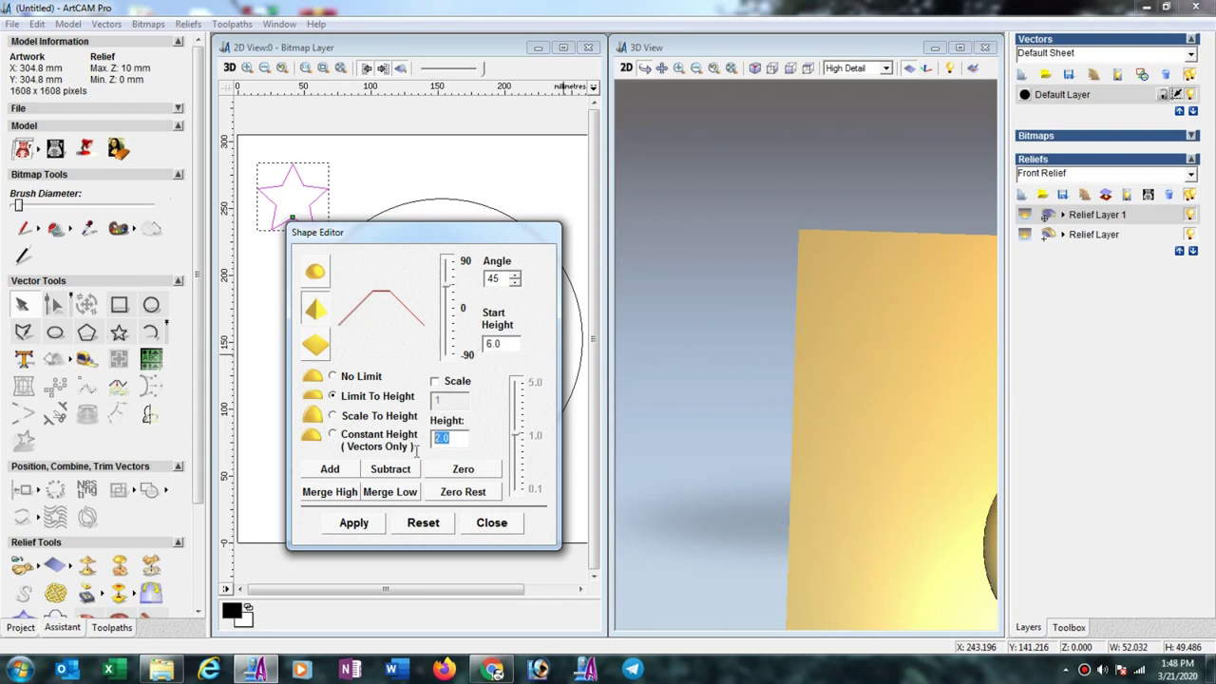
left_click(354, 470)
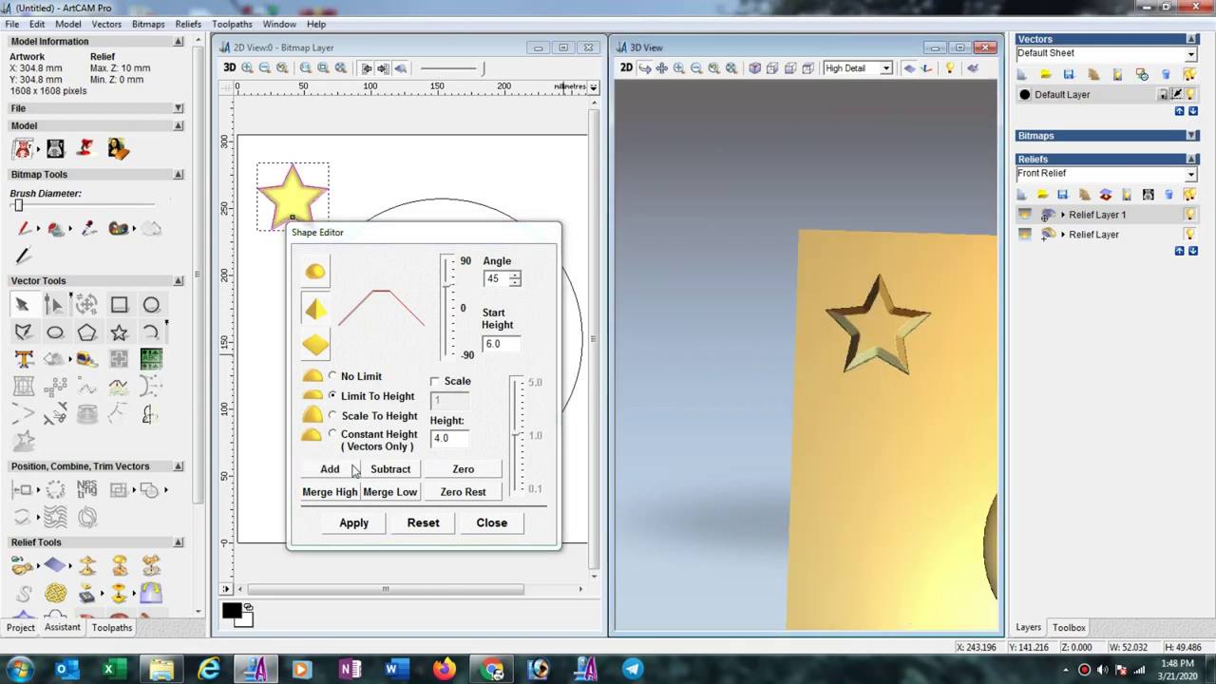
mouse_move(864, 394)
left_mouse_down()
mouse_move(868, 467)
mouse_move(890, 427)
mouse_move(890, 355)
mouse_move(903, 354)
left_mouse_up()
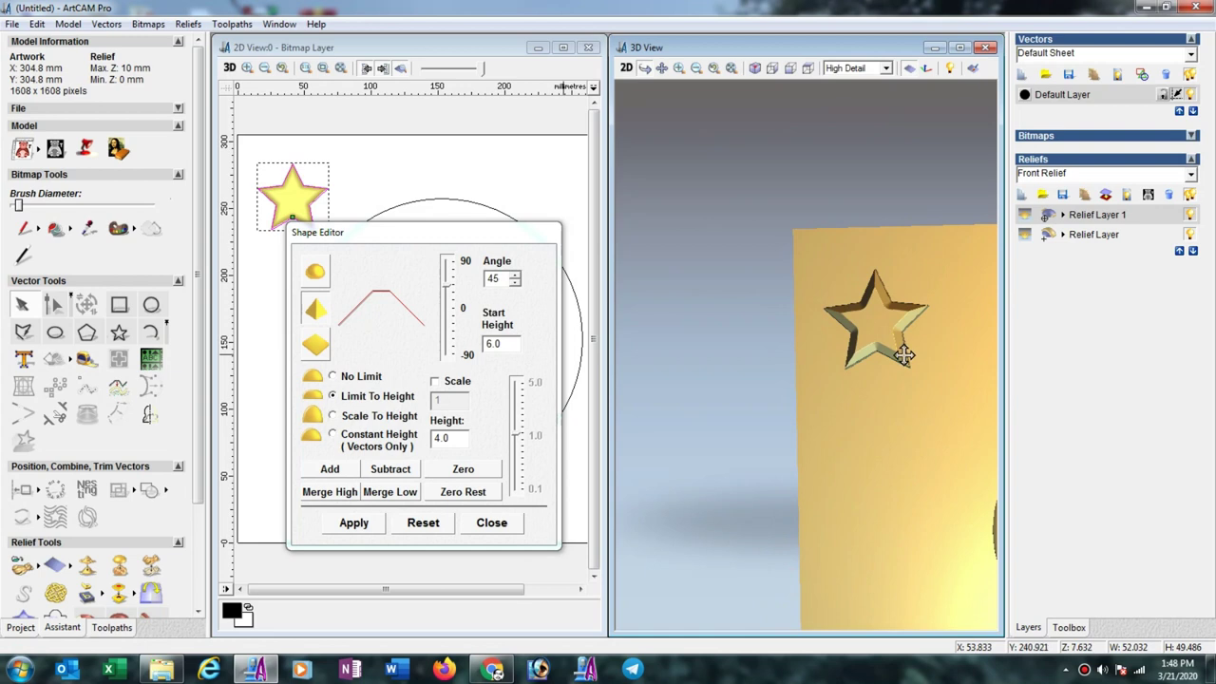
left_click(492, 522)
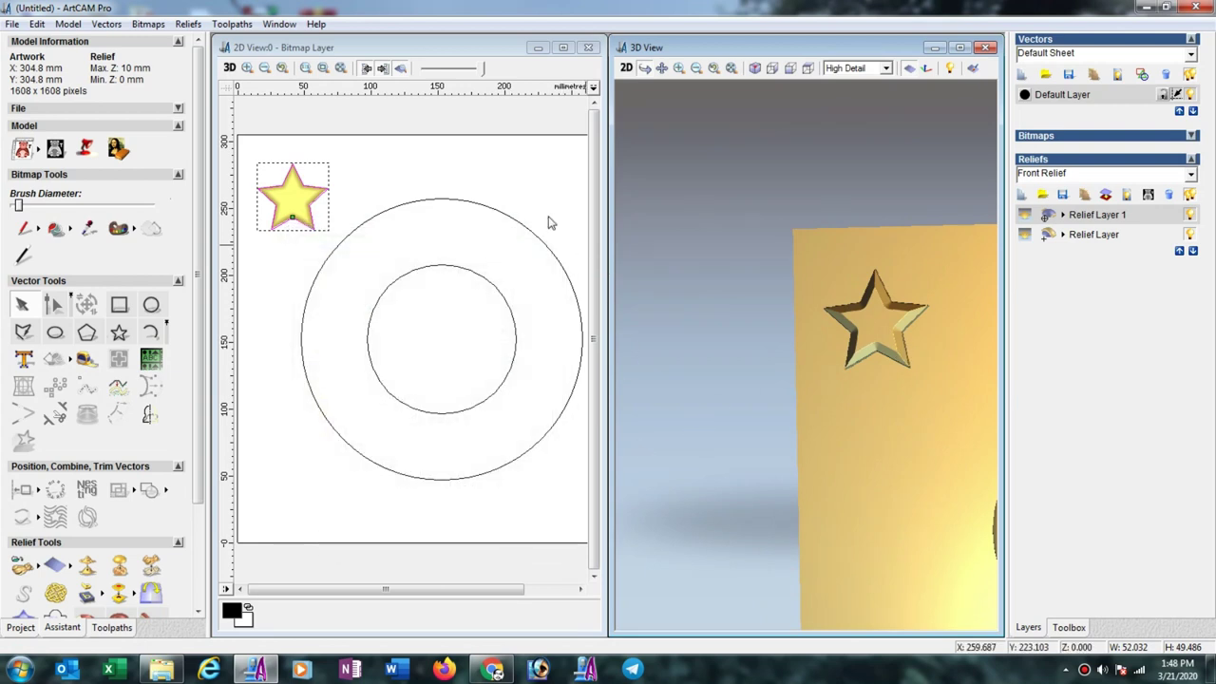
Step: Hide the base Relief Layer holding the dome so only the star relief shows in 3D
left_click(488, 171)
scroll(446, 203, "down", 1)
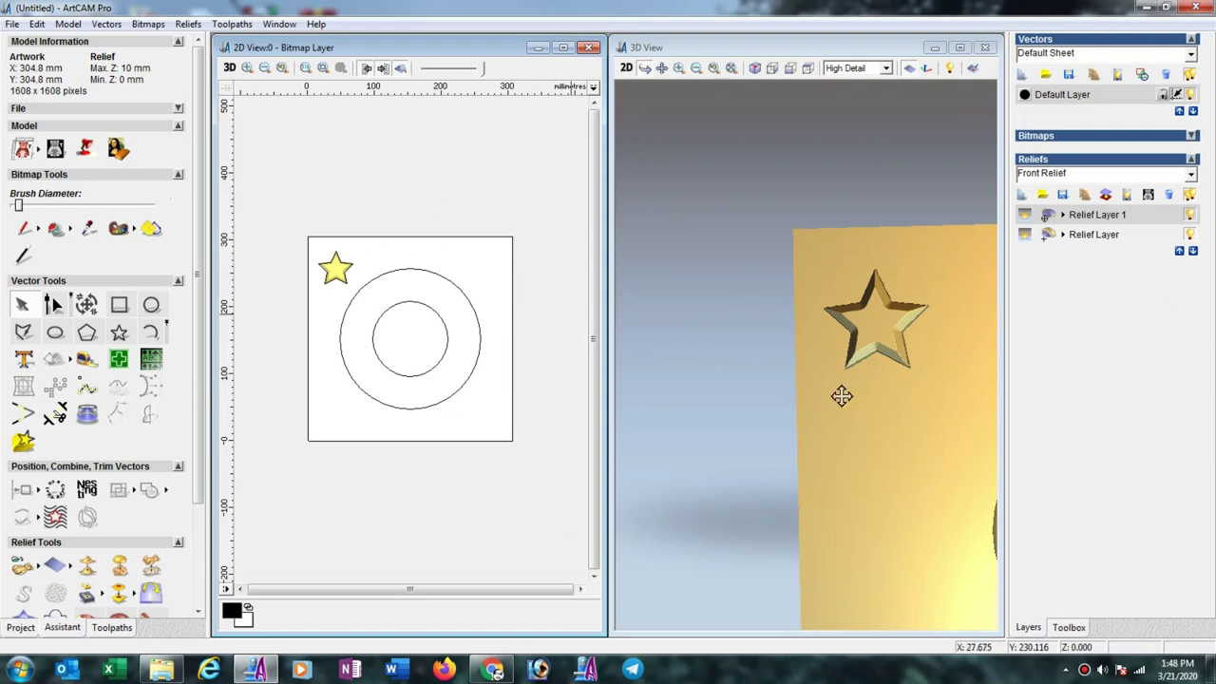
left_click(661, 67)
left_click_drag(895, 383, 681, 232)
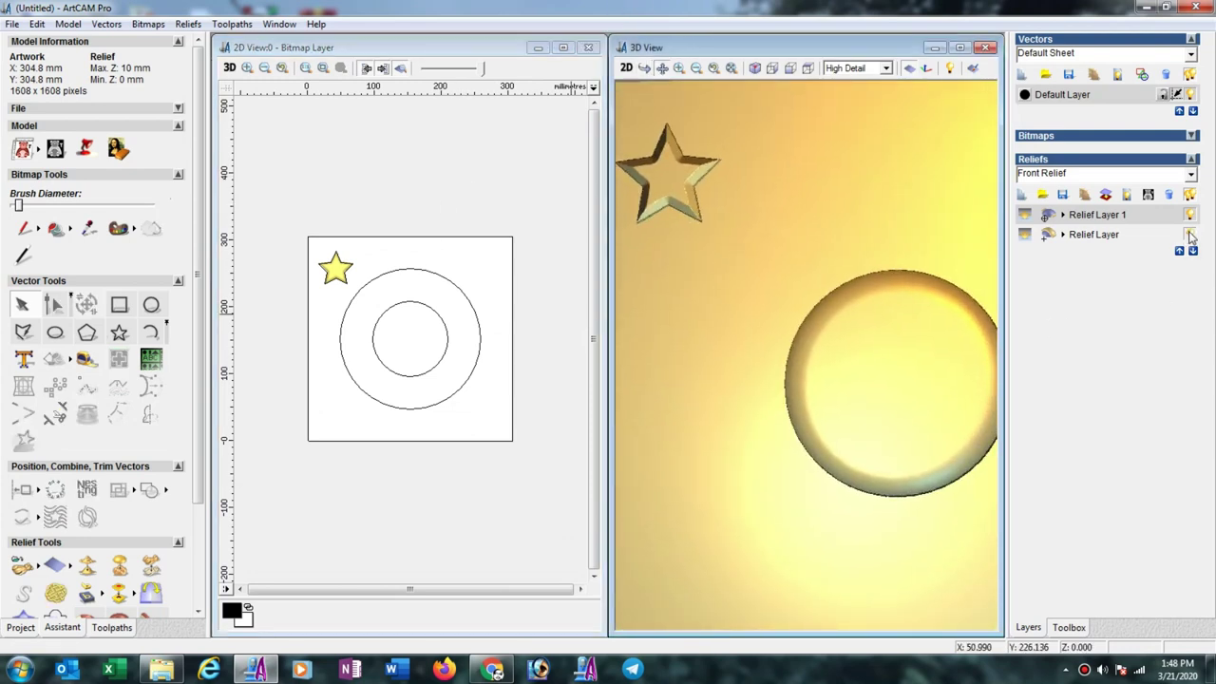
left_click(643, 67)
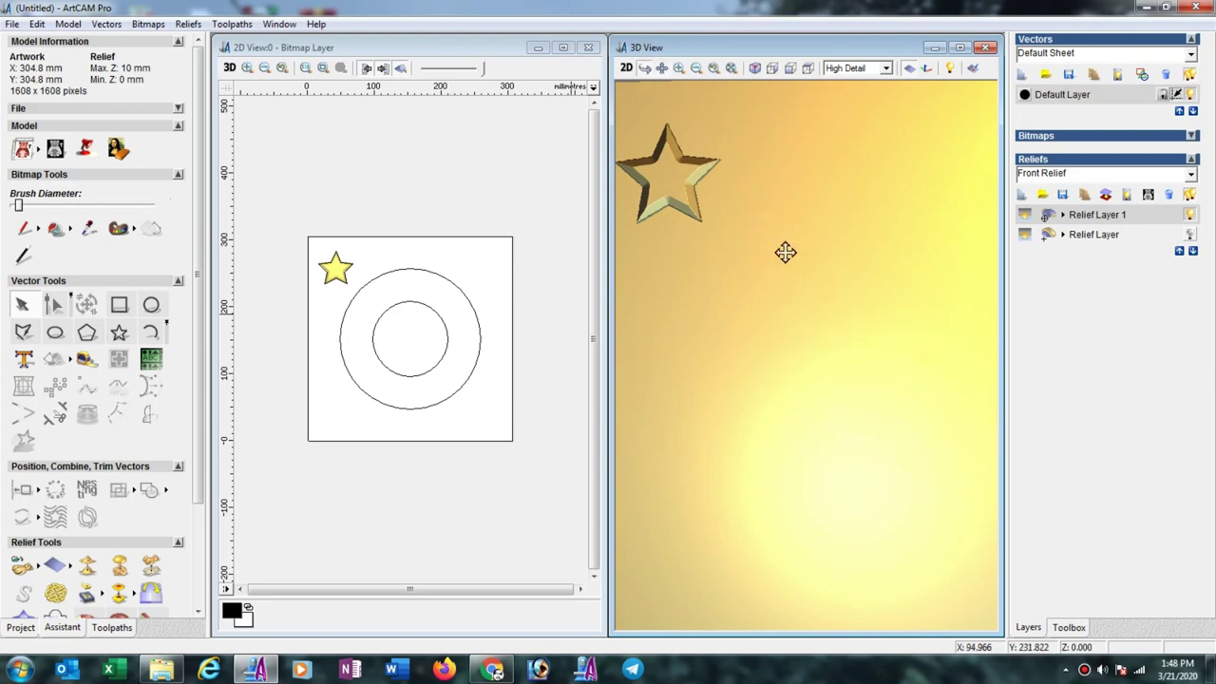
left_click_drag(784, 249, 698, 111)
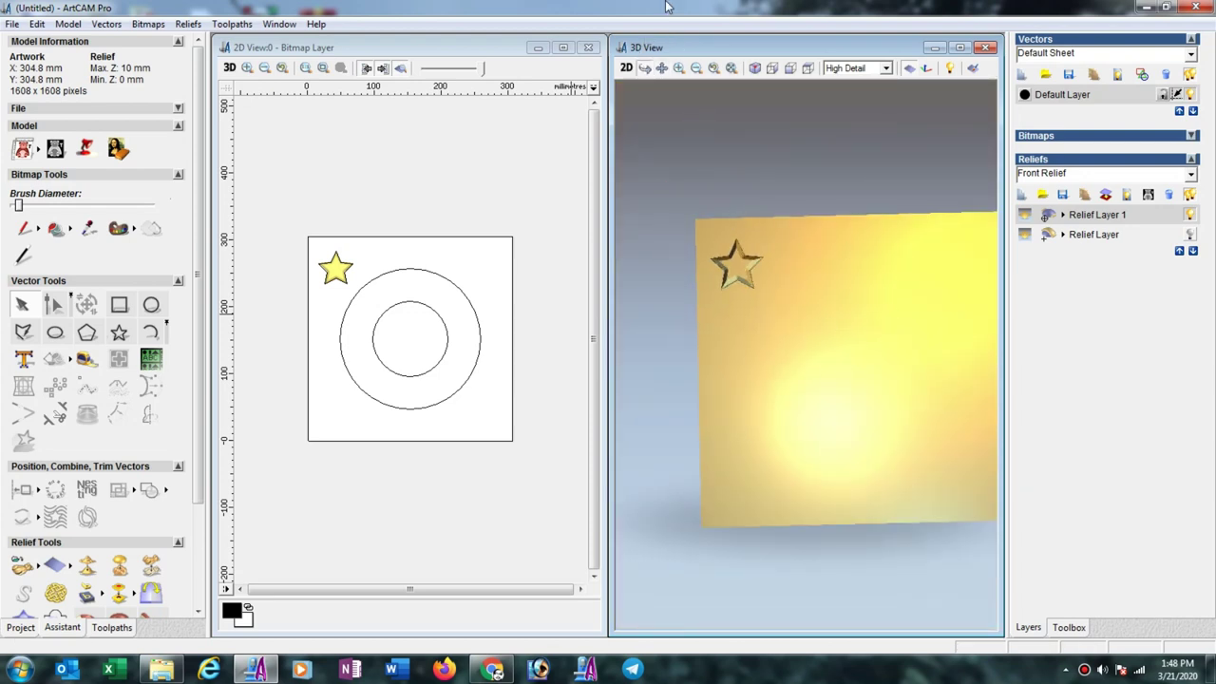
left_click(662, 67)
left_click_drag(869, 327, 806, 312)
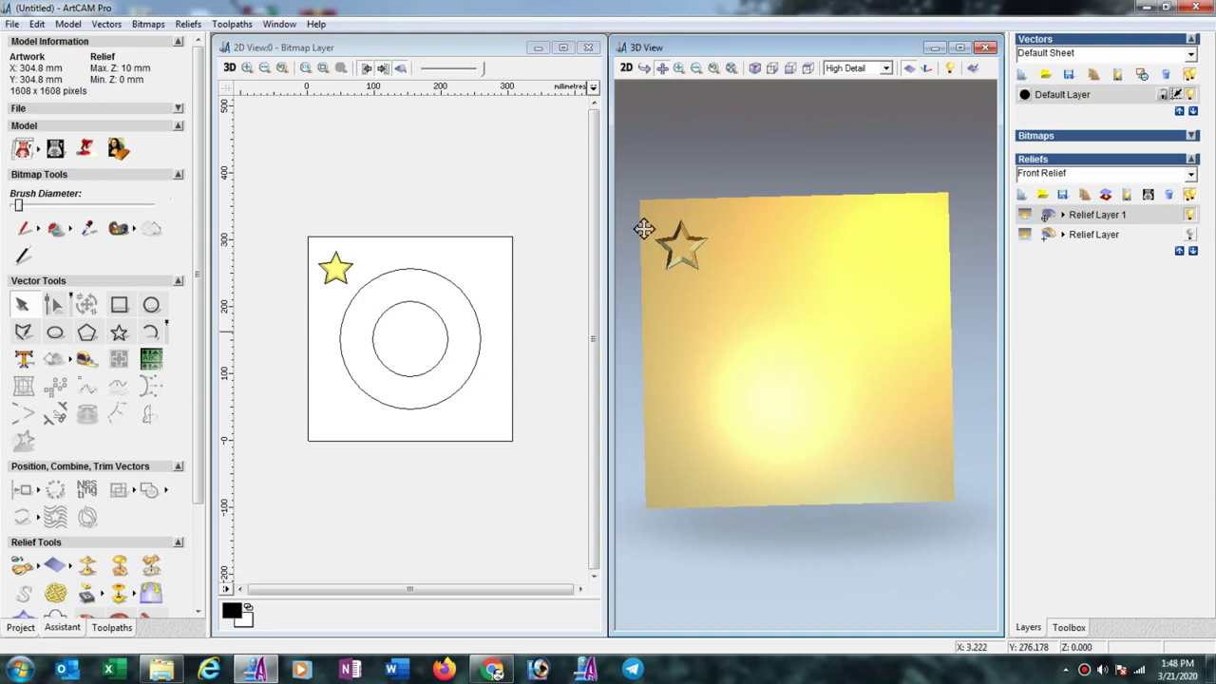
scroll(198, 406, "down", 3)
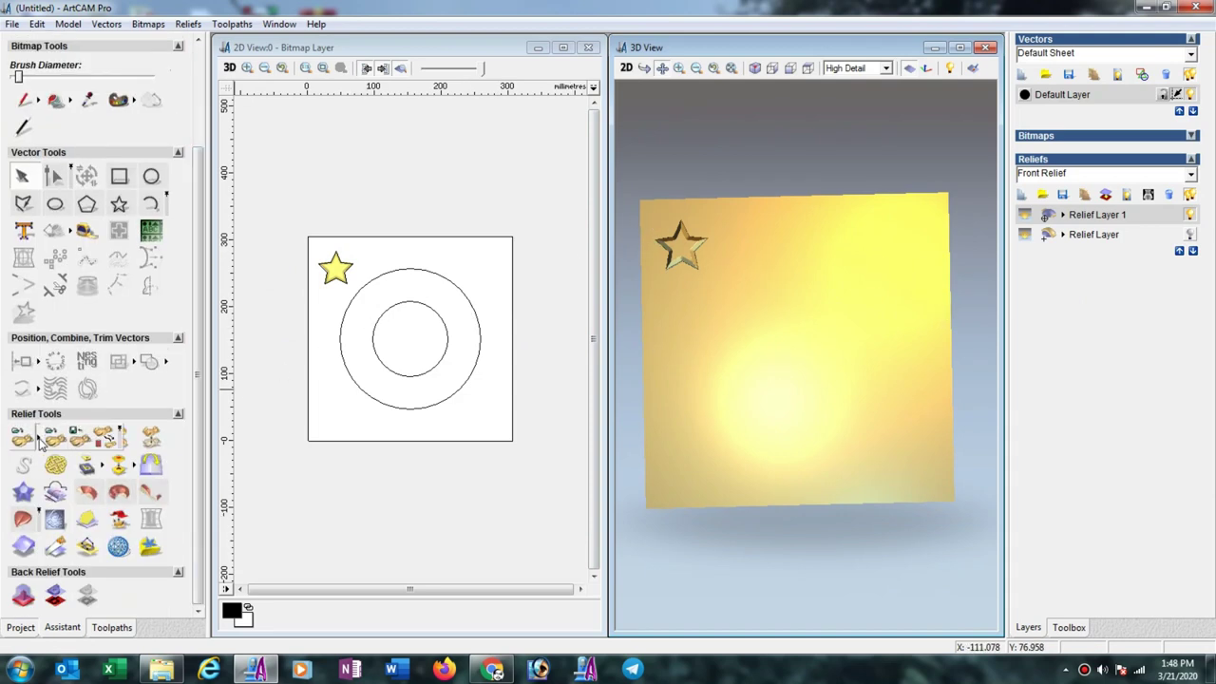
Step: Save the composite star relief to the Desktop as star.rlf
left_click(85, 437)
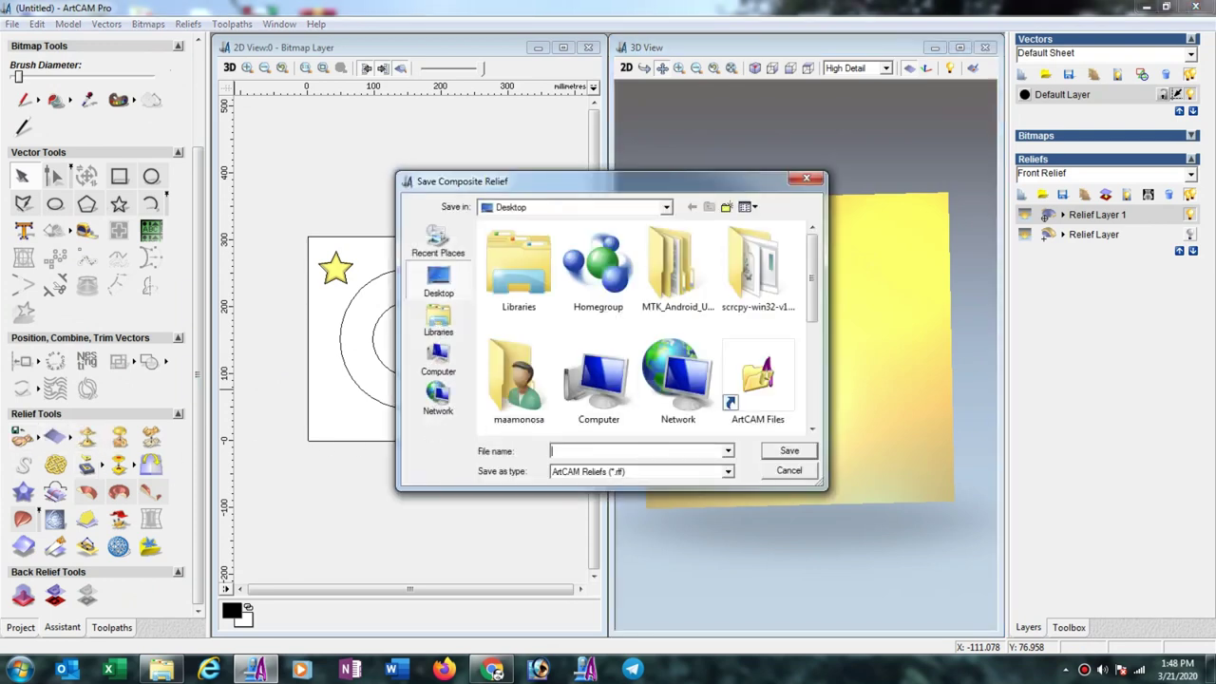
type("star")
left_click(789, 451)
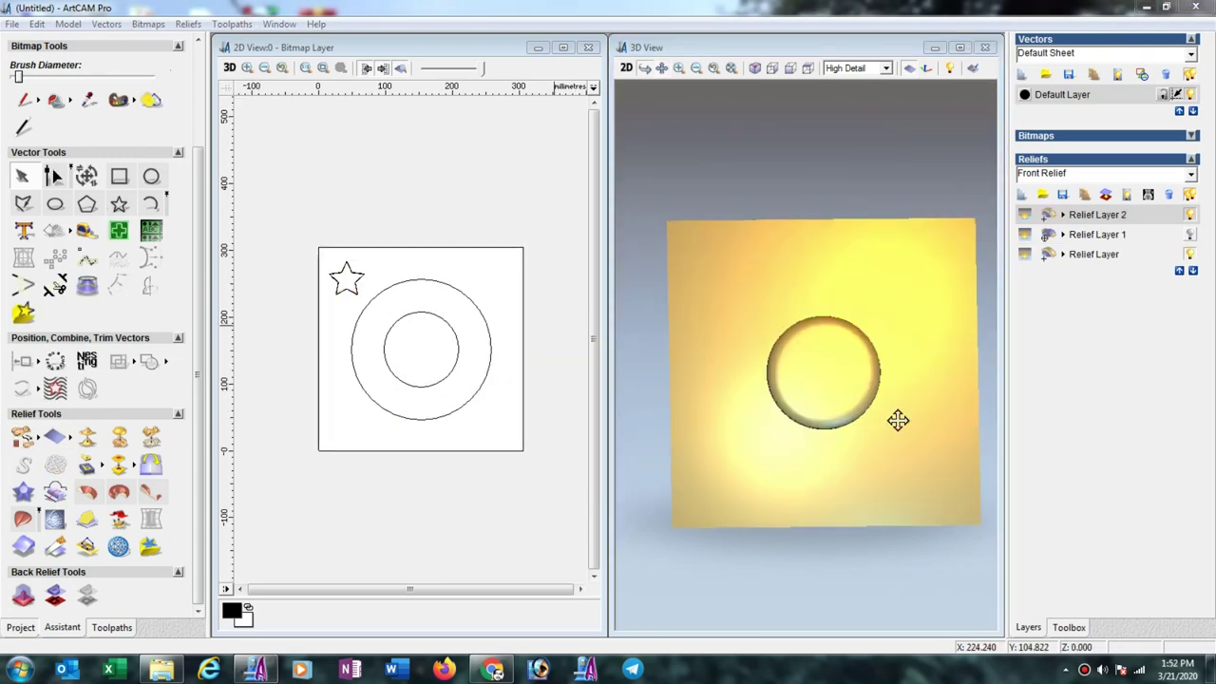
Step: Paste the saved star relief along the outer circle with Adjust to fit exactly enabled
left_click(39, 444)
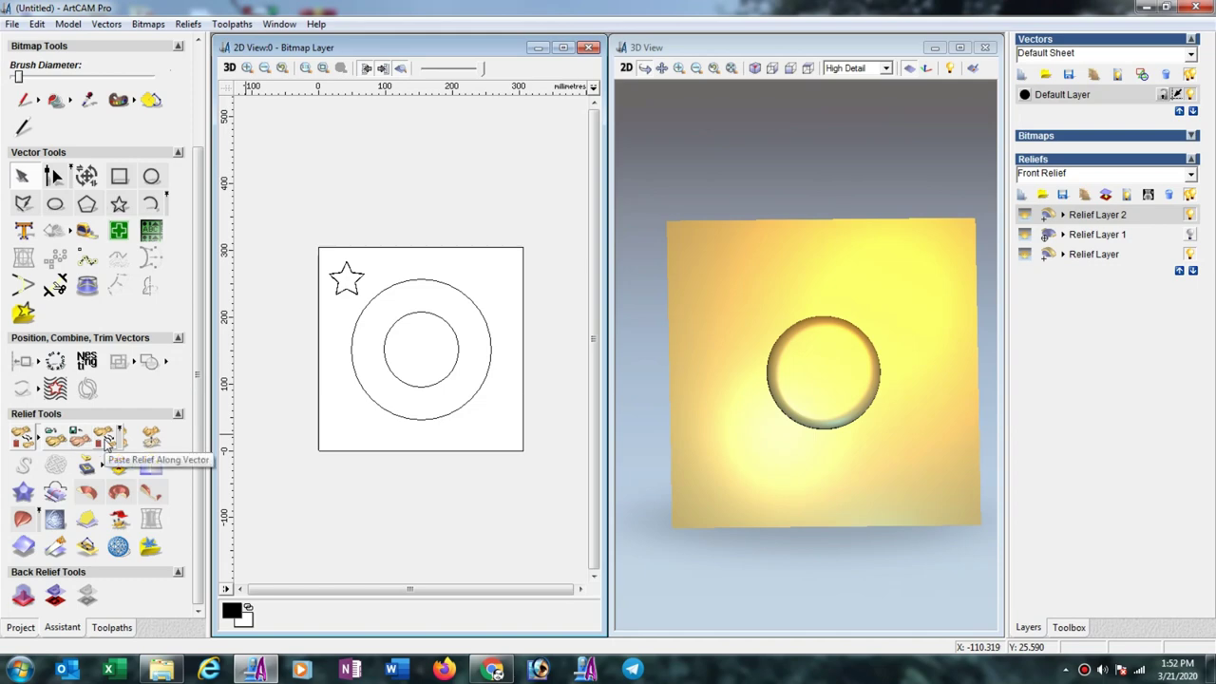
left_click(108, 443)
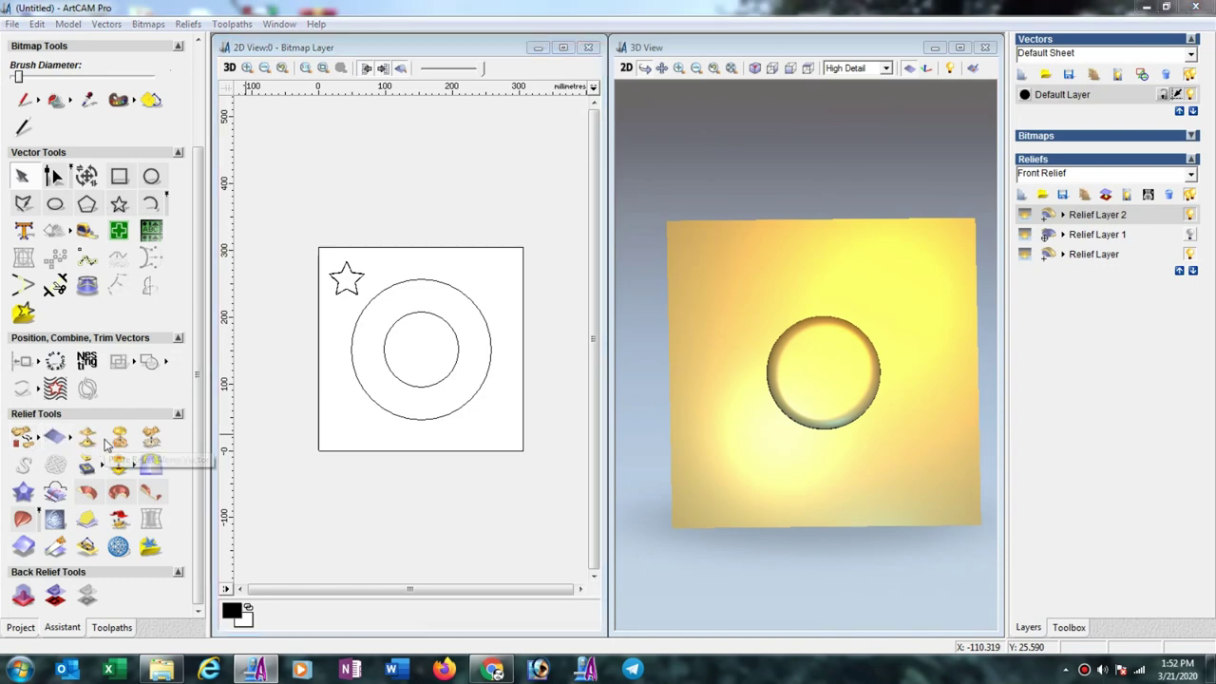
double_click(600, 291)
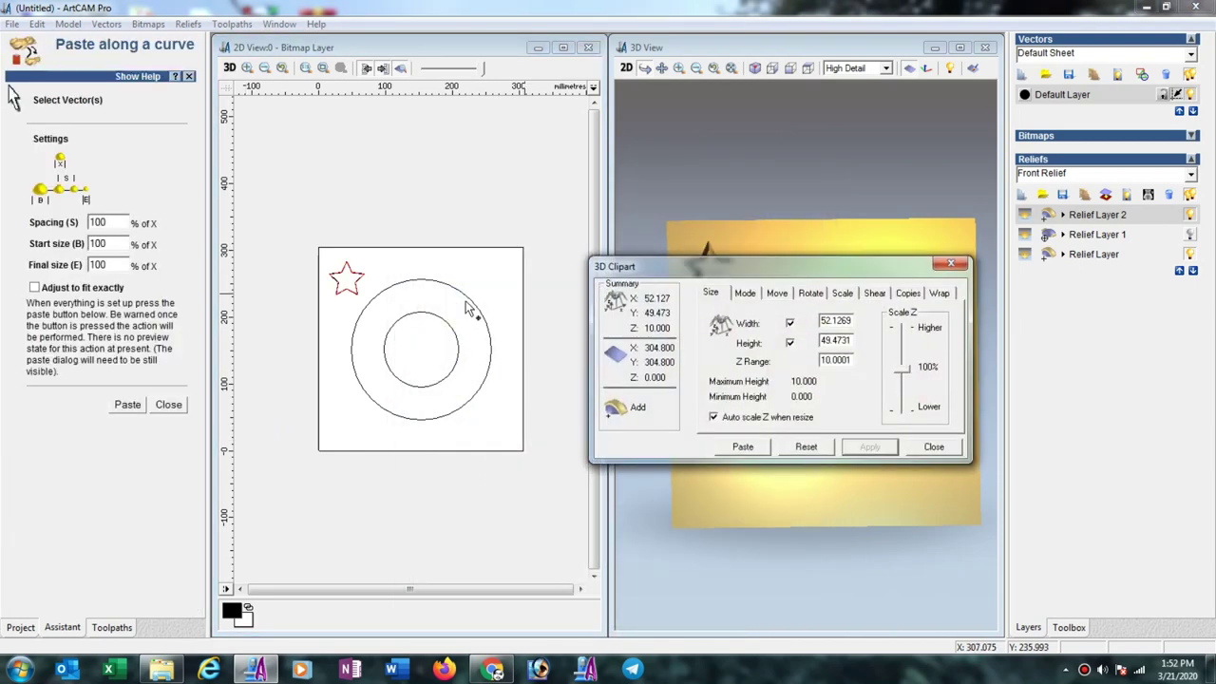
left_click(36, 289)
left_click(353, 325)
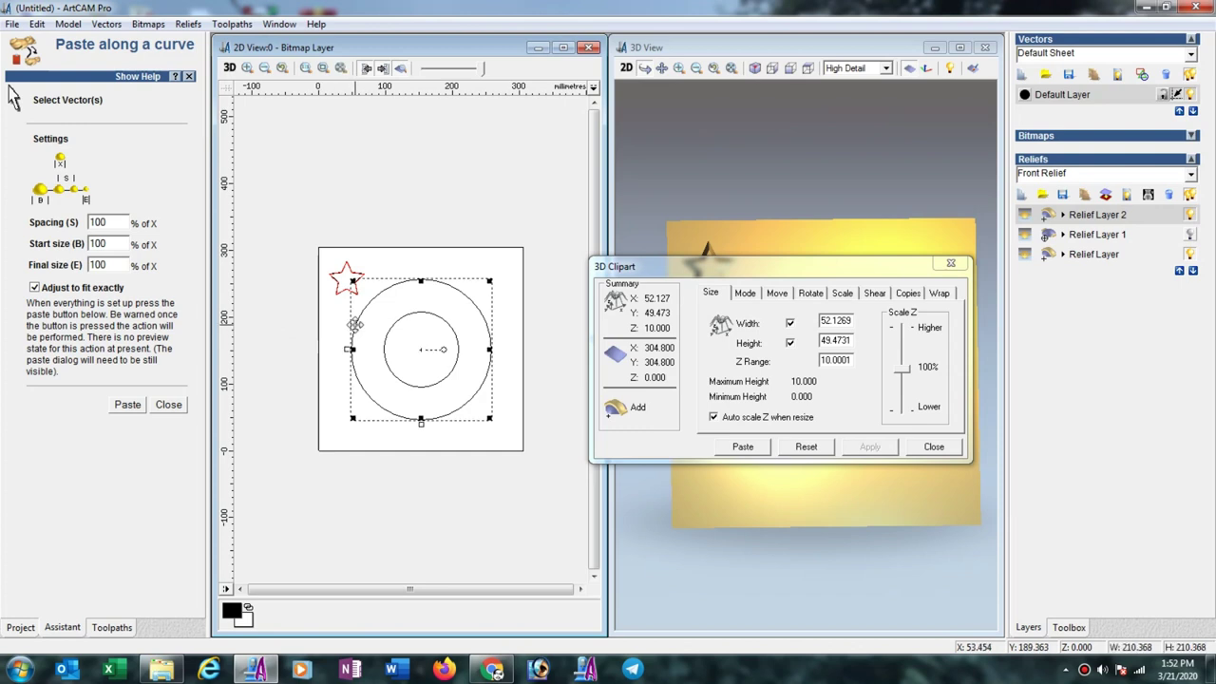
left_click(126, 406)
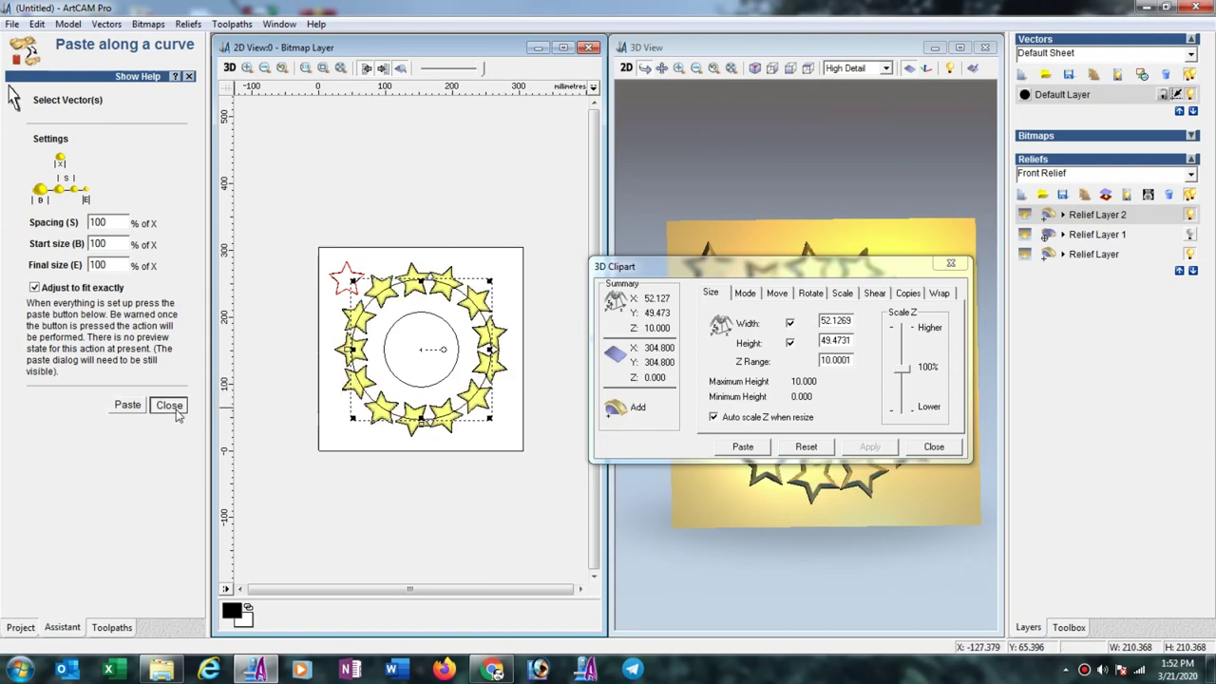
left_click(174, 411)
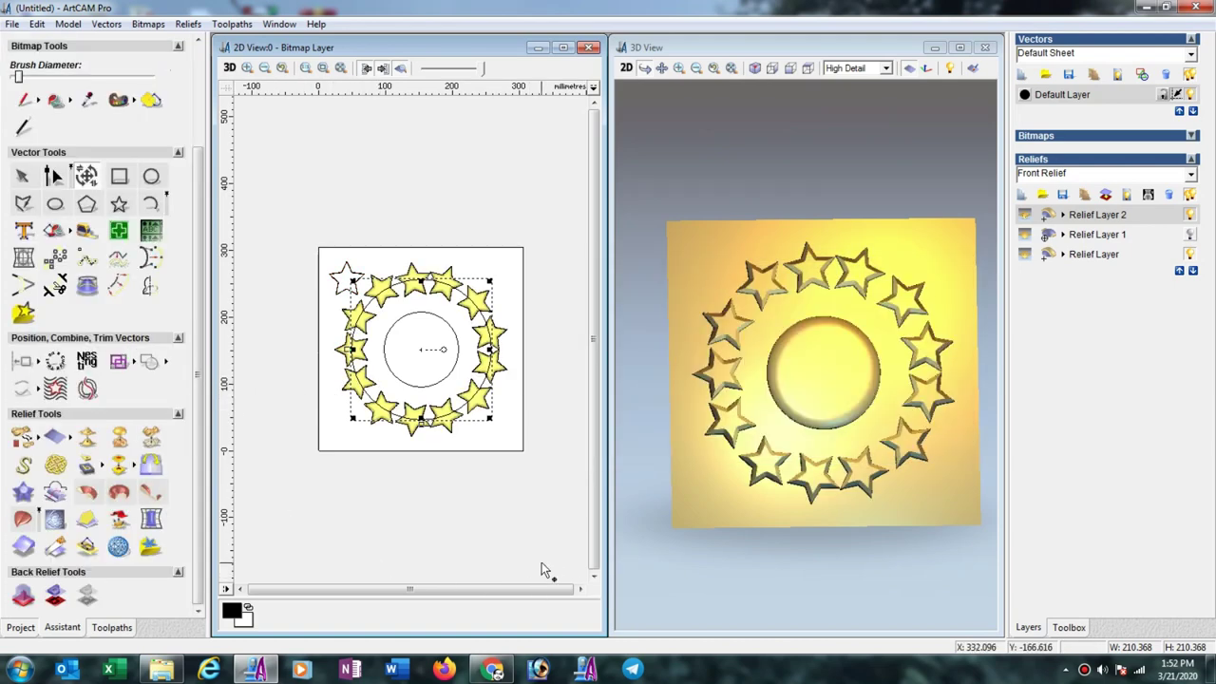
mouse_move(864, 379)
left_mouse_down()
mouse_move(785, 380)
mouse_move(878, 405)
mouse_move(874, 336)
left_mouse_up()
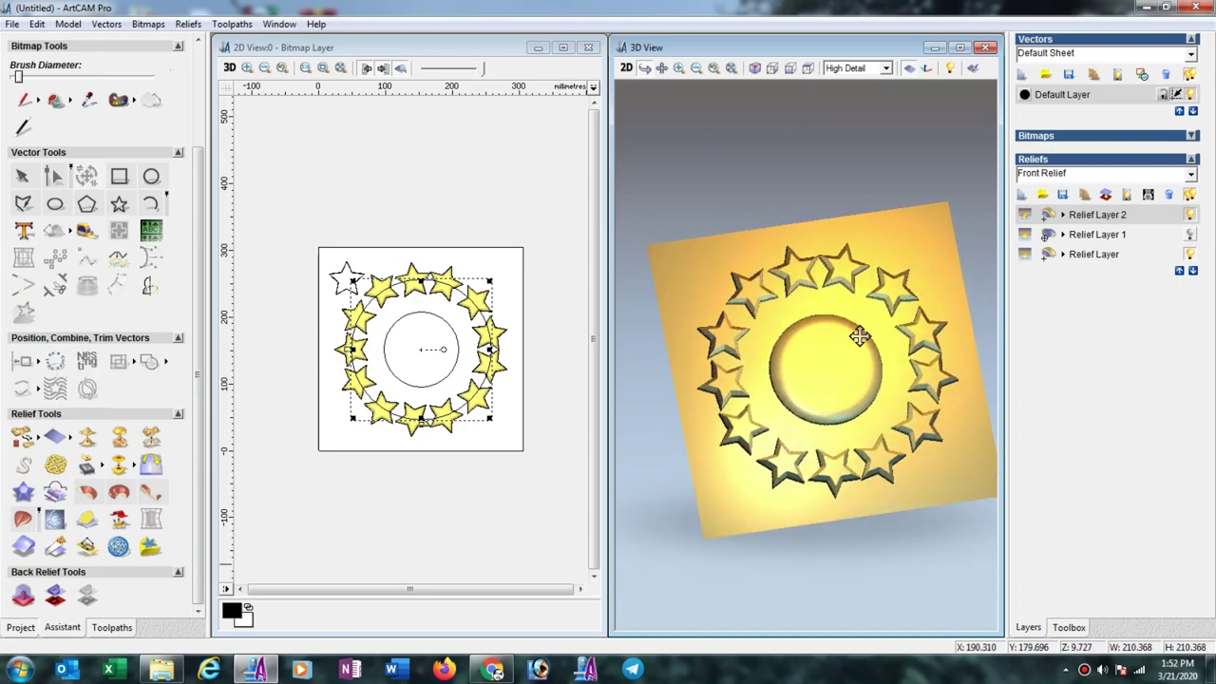